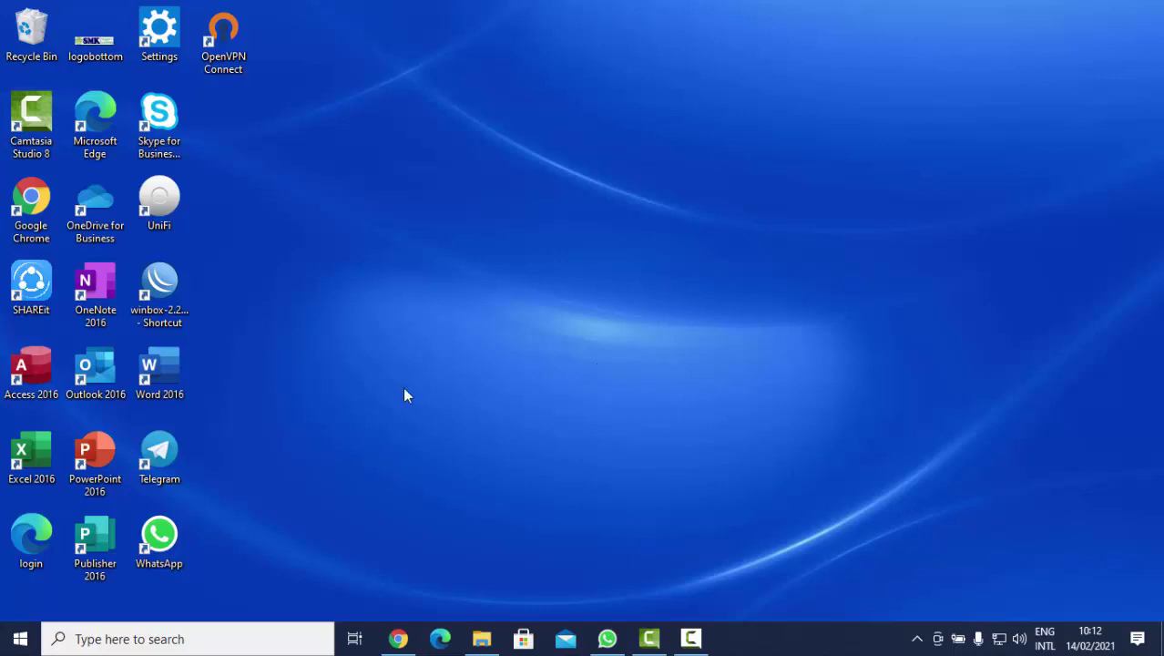
# - Launch WinBox and connect to the router at 6.6.6.1
pyautogui.doubleClick(175, 284)
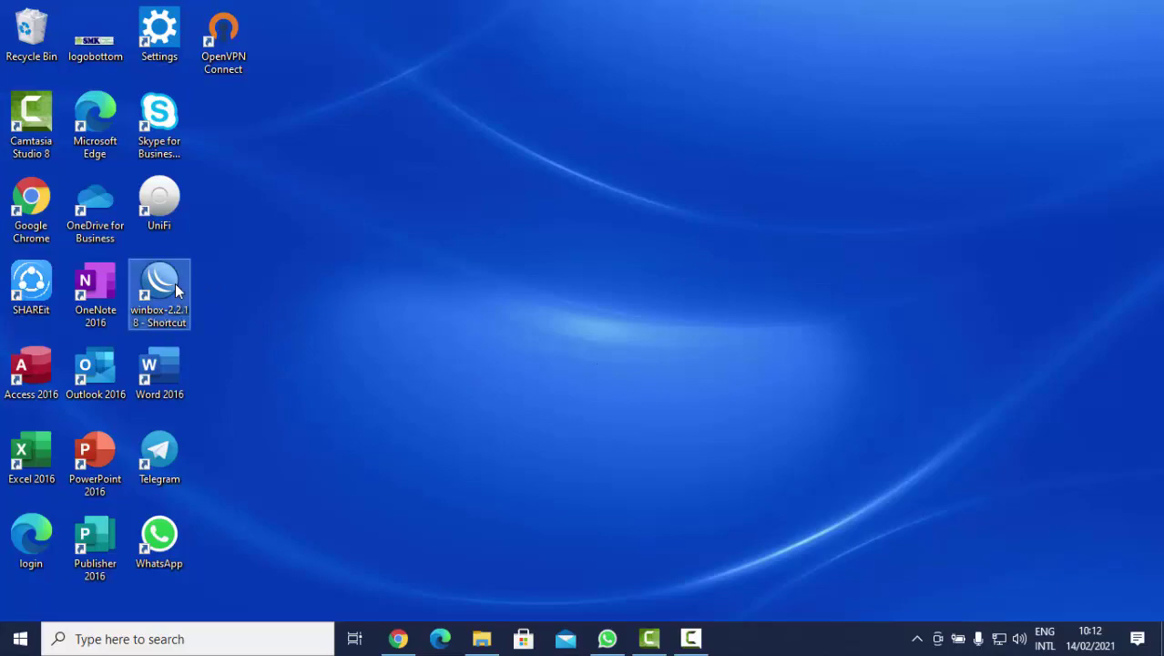
pyautogui.click(267, 44)
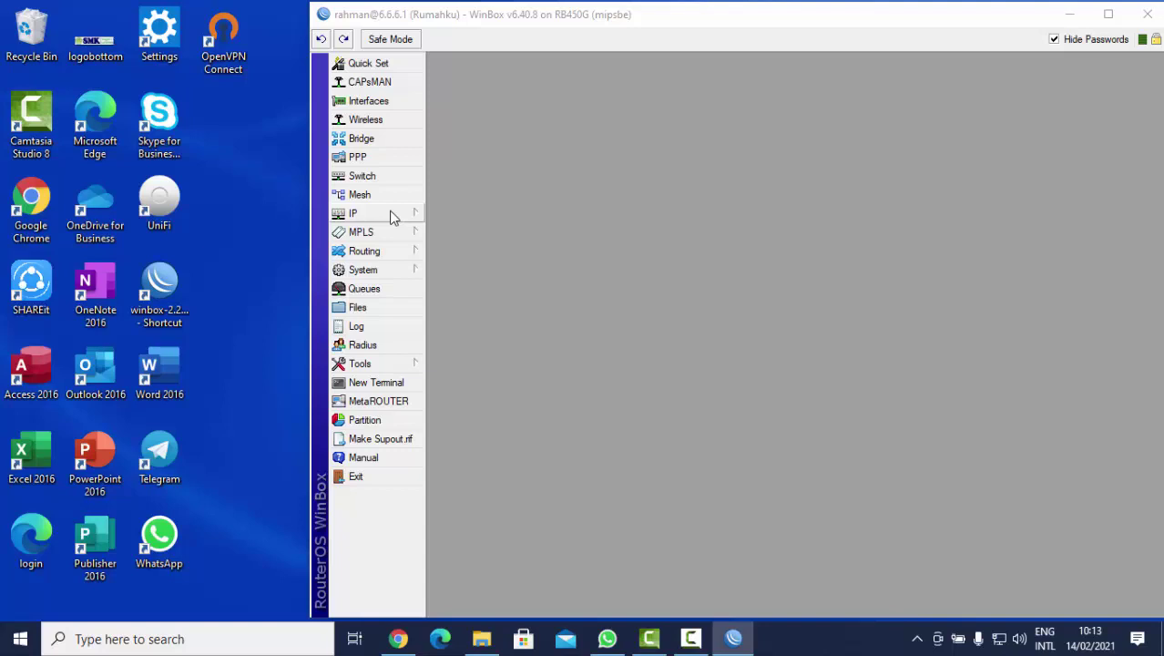
pyautogui.click(393, 215)
pyautogui.click(401, 223)
pyautogui.click(397, 212)
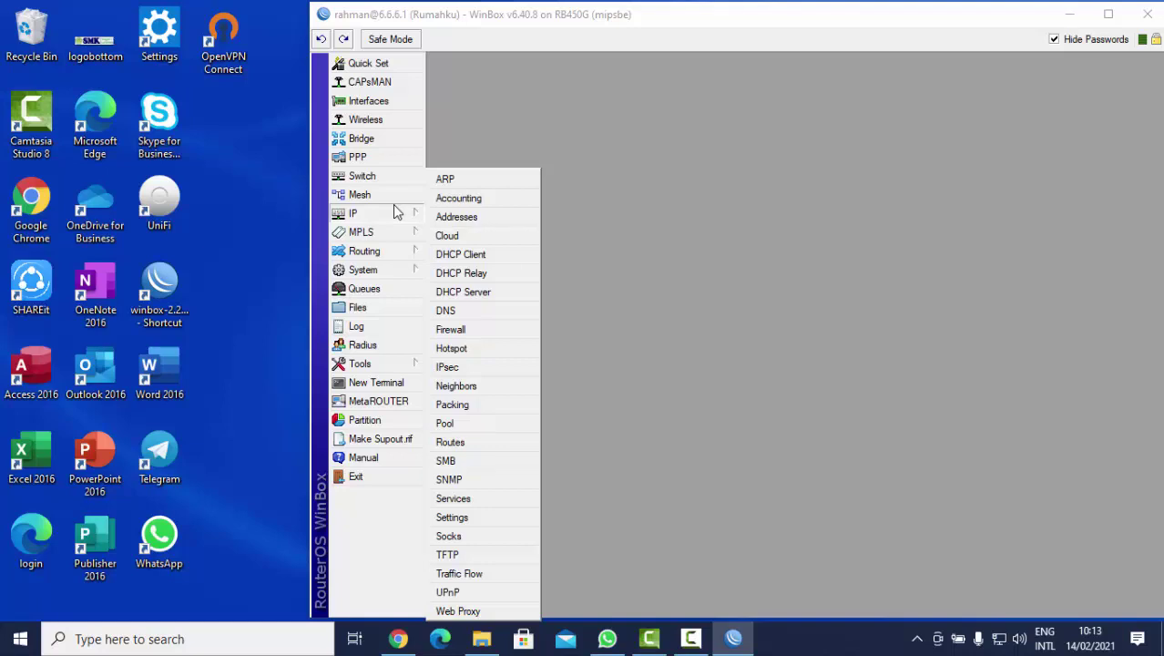
pyautogui.click(406, 273)
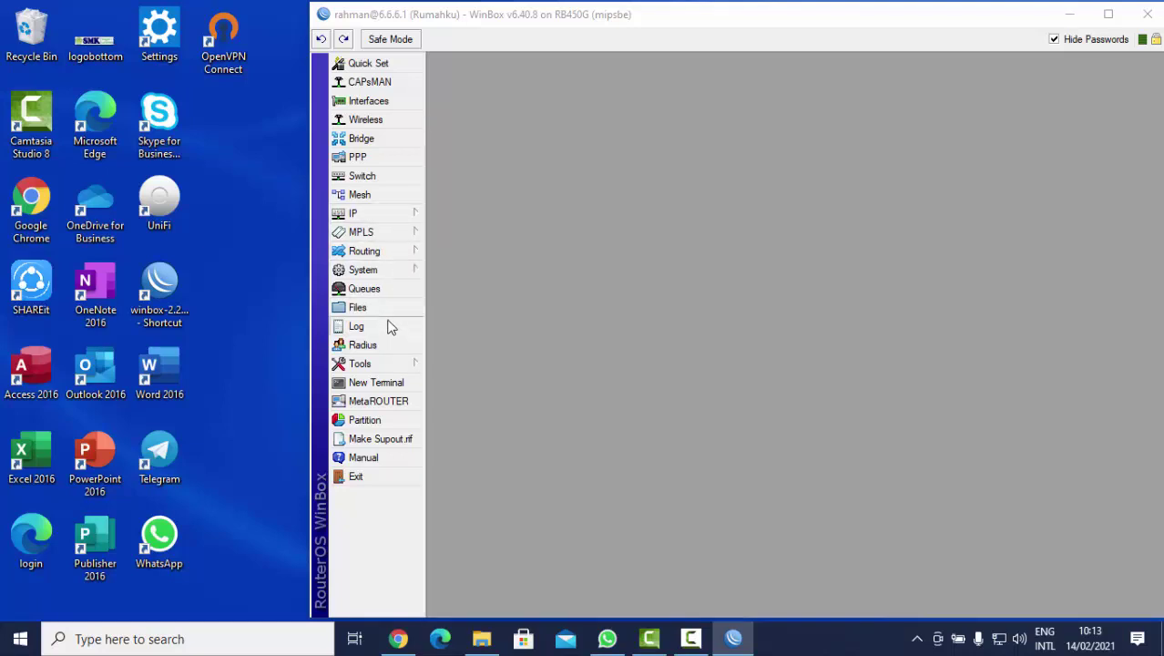
# - Open the Torch tool, select interface ether2 and start capturing its traffic
pyautogui.moveTo(388, 363)
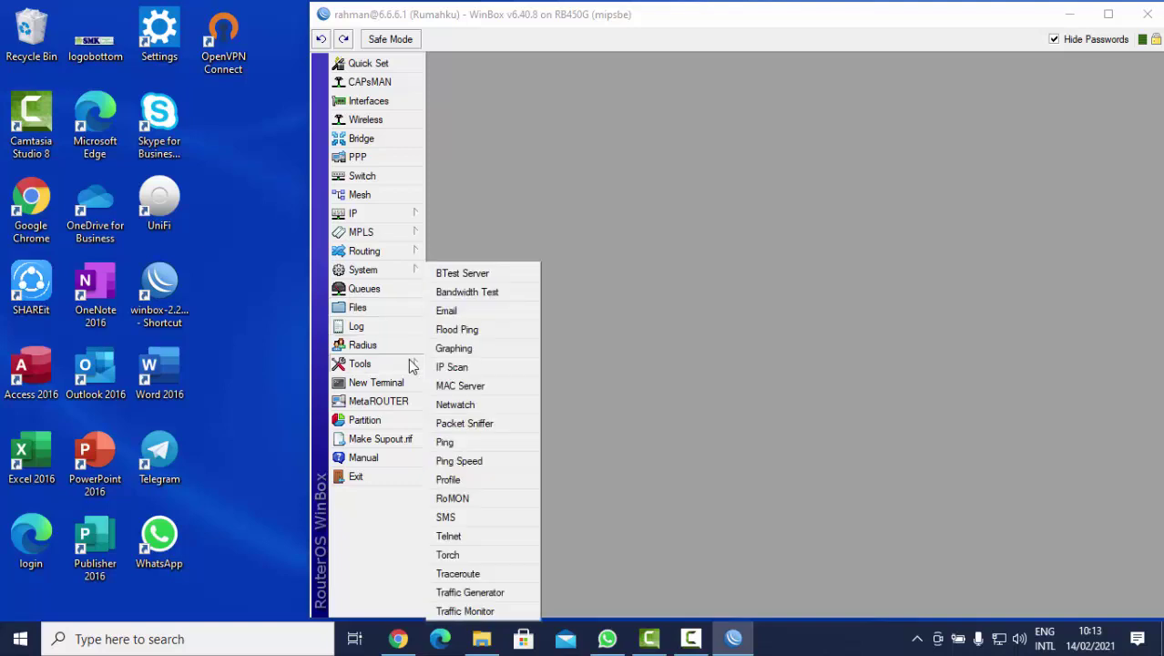
pyautogui.click(484, 559)
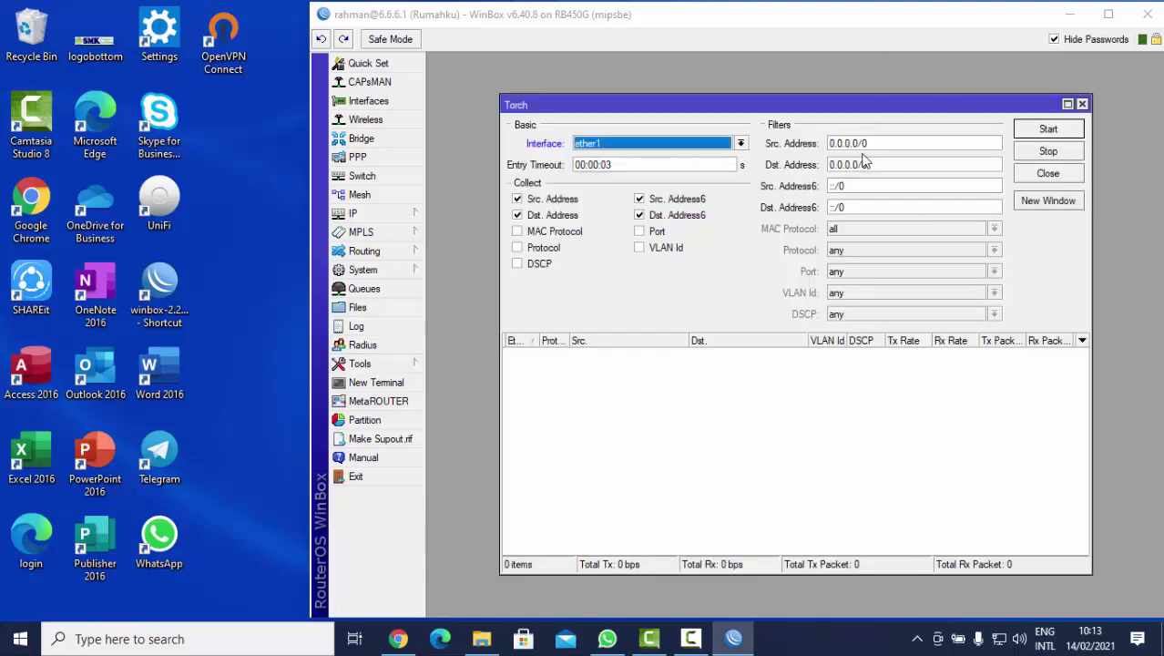
pyautogui.click(741, 145)
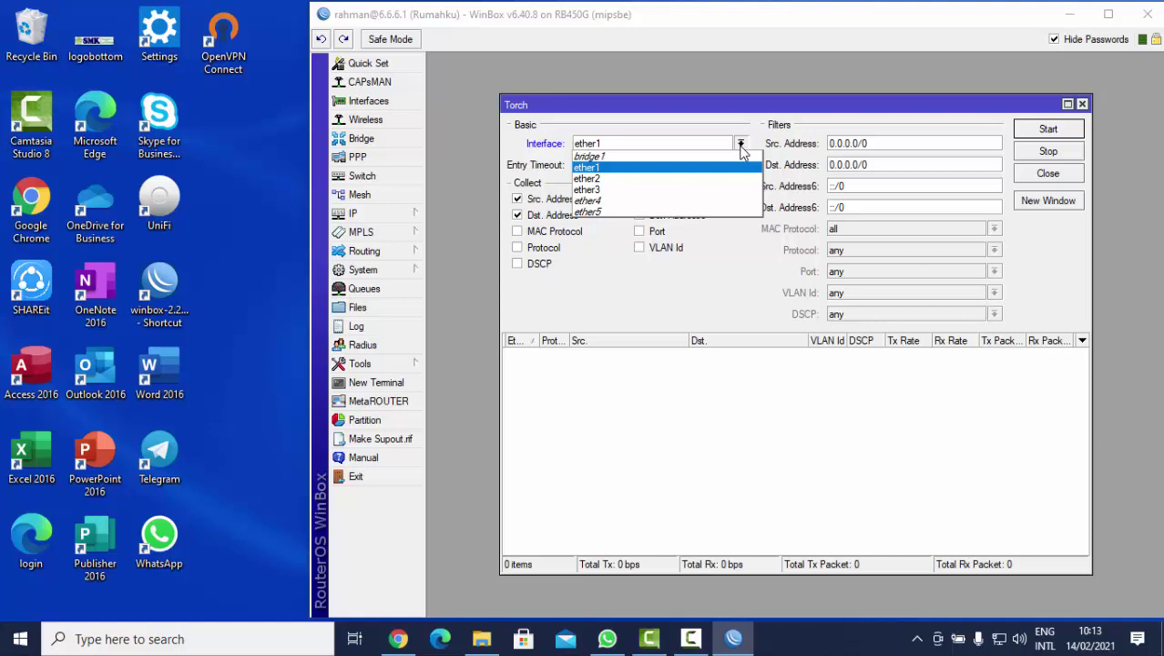
pyautogui.click(609, 181)
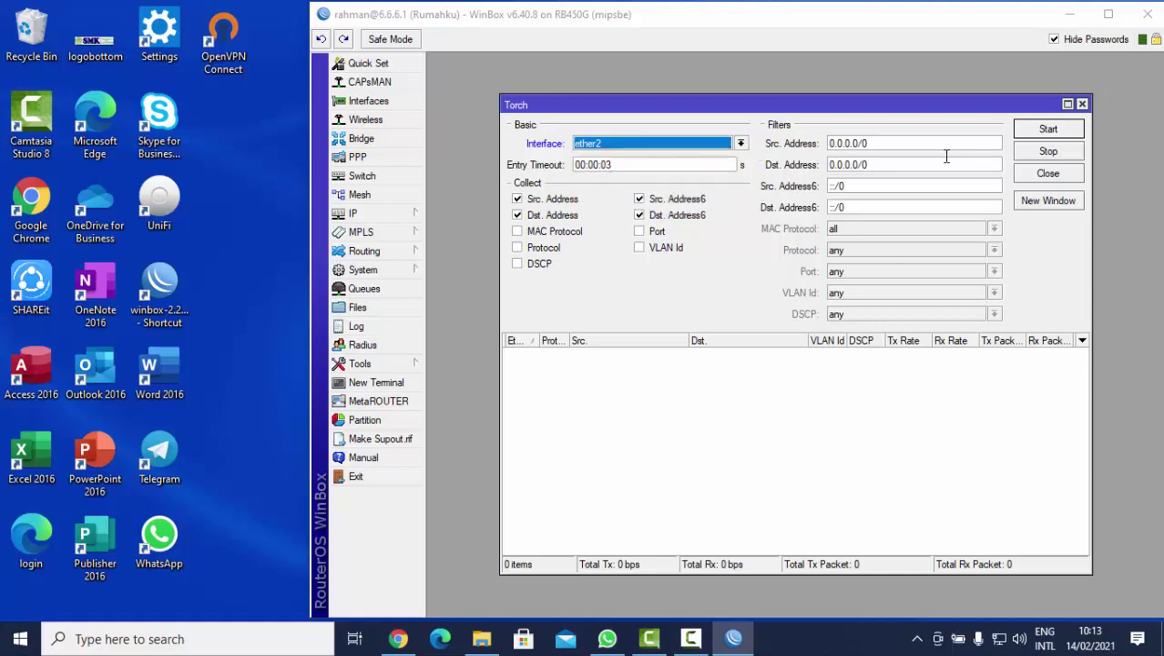
pyautogui.click(1047, 130)
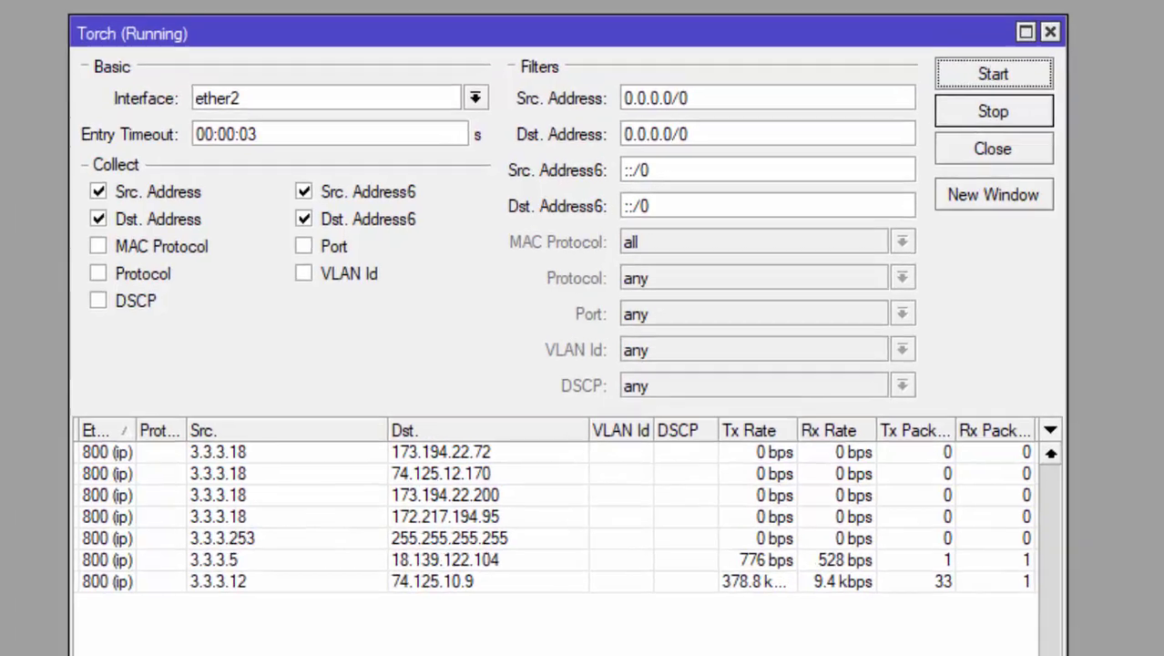
# - Try to filter the running Torch capture by source address 3.3.3.19/24
pyautogui.doubleClick(701, 102)
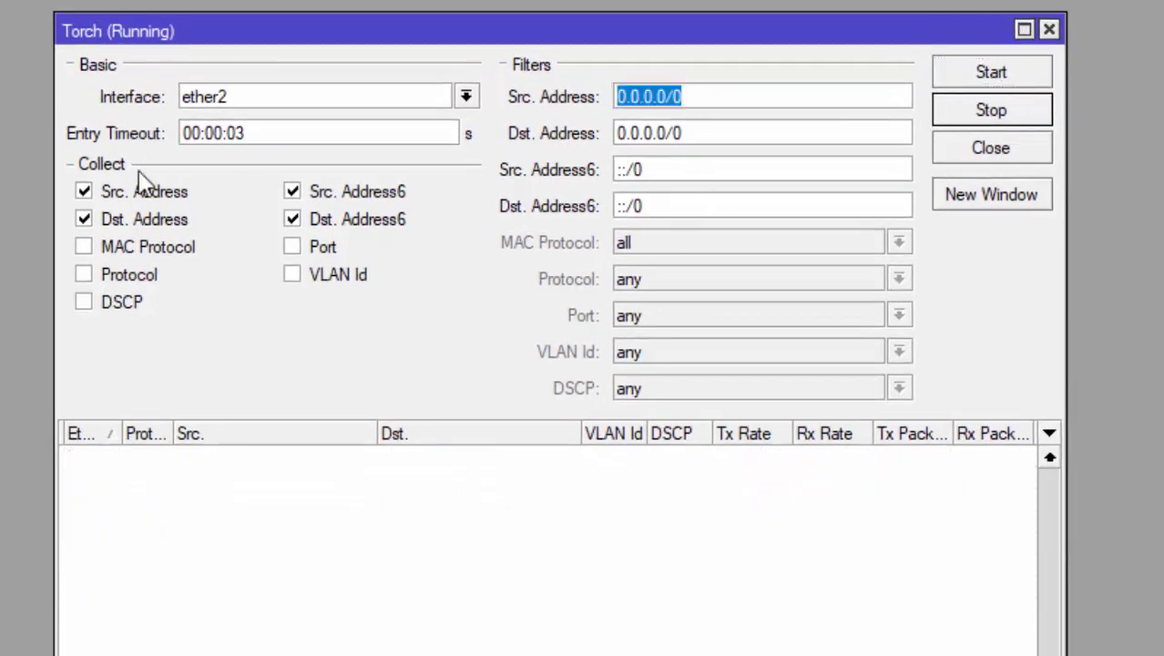
pyautogui.write('3.')
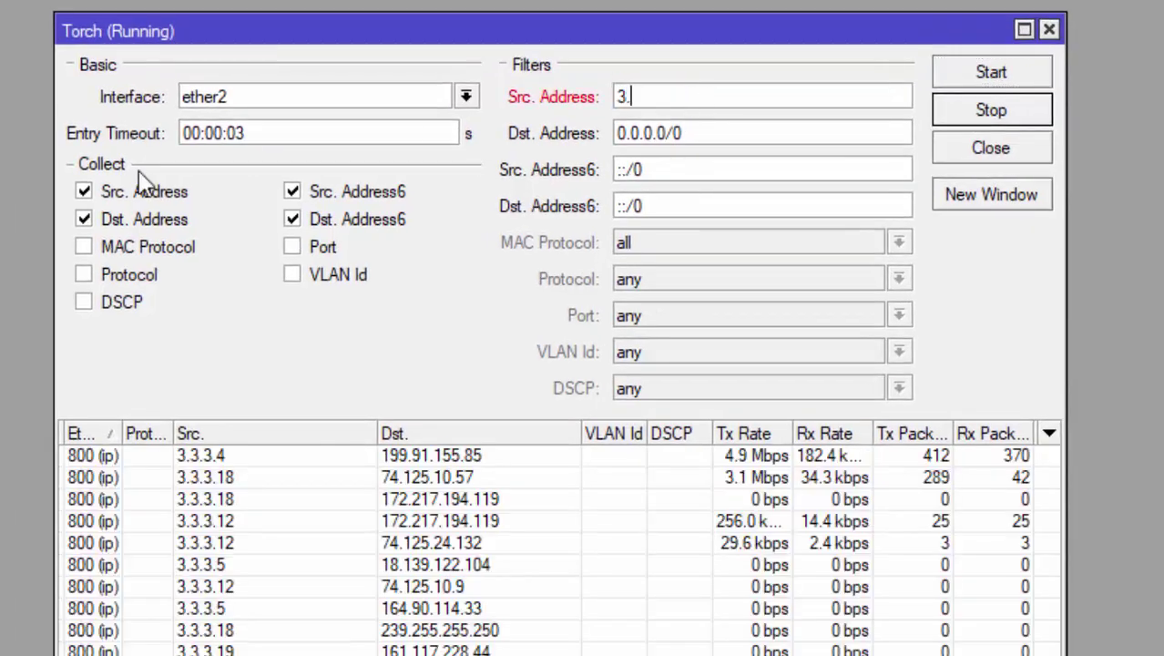
pyautogui.write('3.3.1')
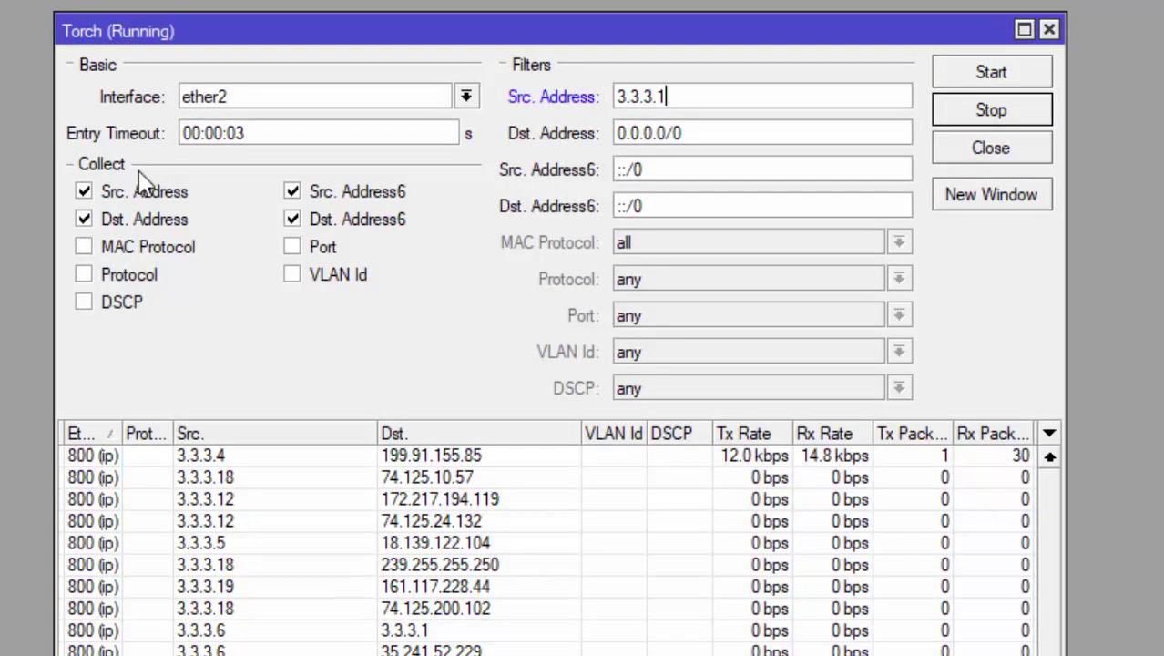
pyautogui.write('9/24')
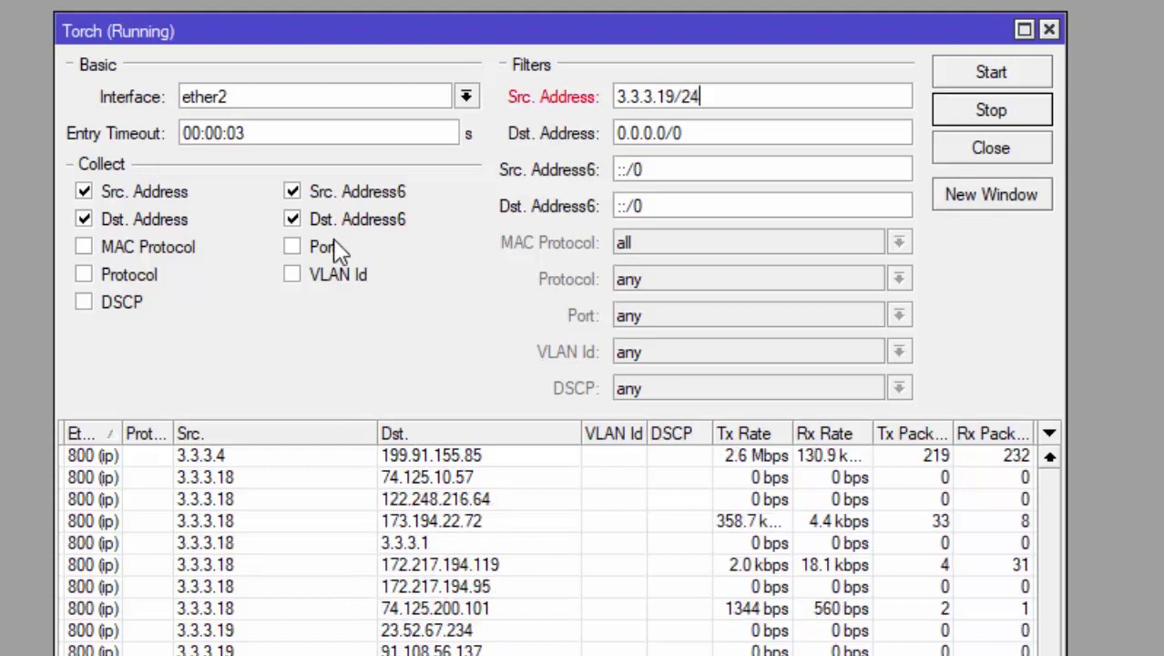
pyautogui.click(1017, 80)
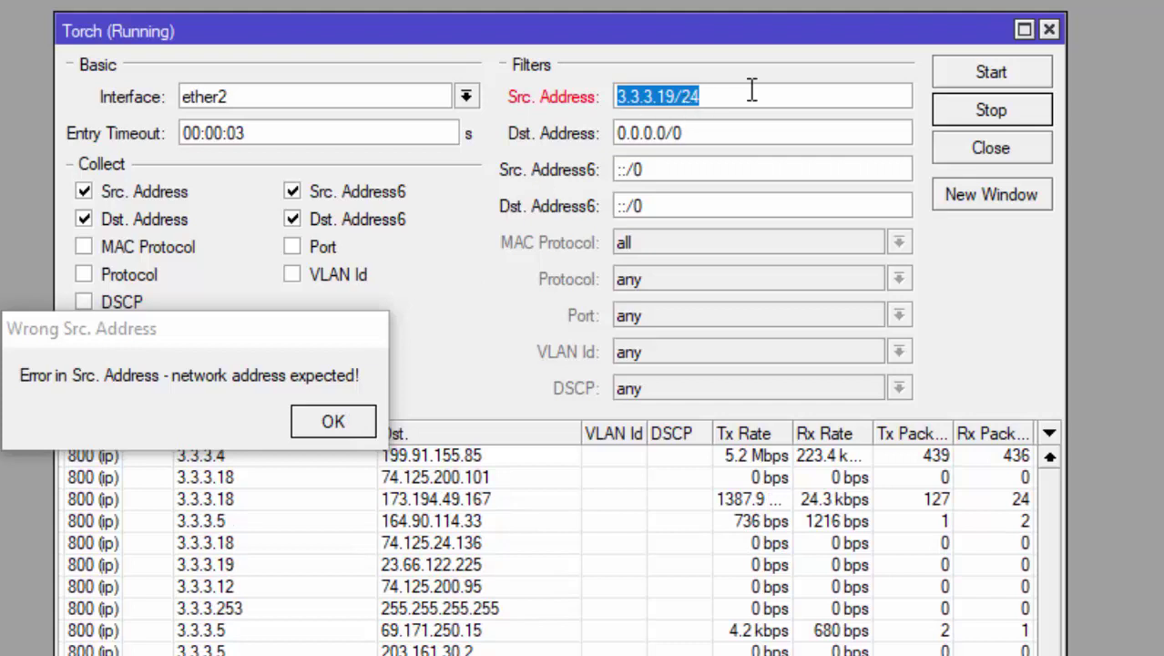
pyautogui.click(724, 96)
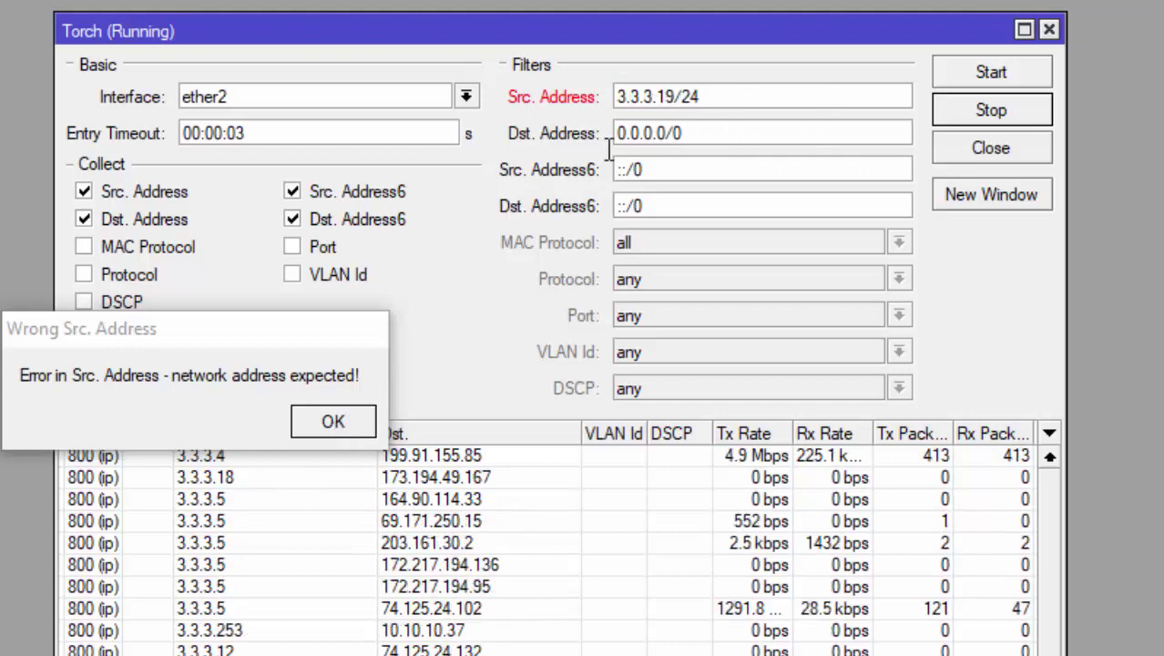
pyautogui.click(334, 420)
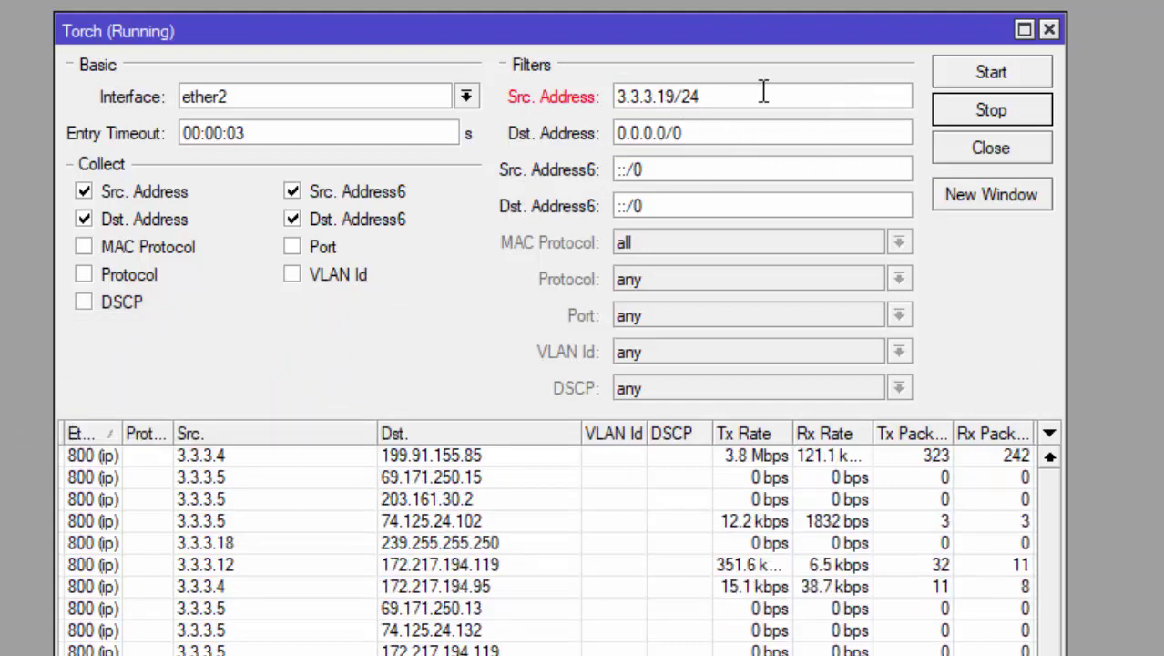
# - Remove the /24 suffix so the source filter is 3.3.3.19, and restart the Torch capture
pyautogui.press('BackSpace')
pyautogui.press('BackSpace')
pyautogui.press('BackSpace')
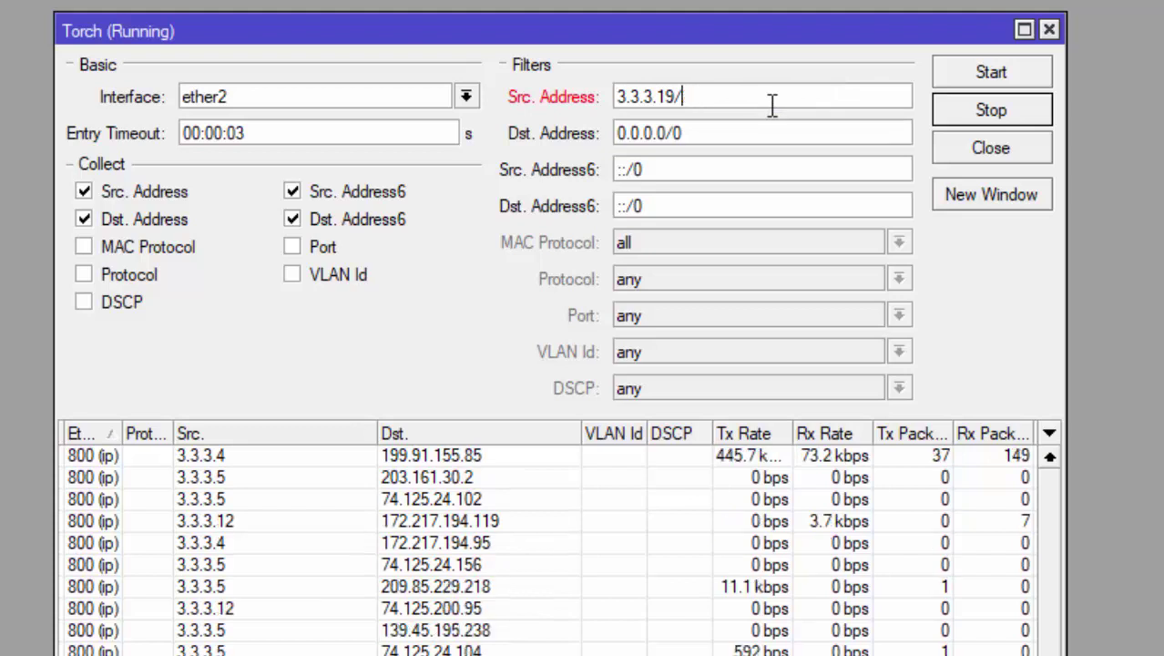
pyautogui.click(1026, 72)
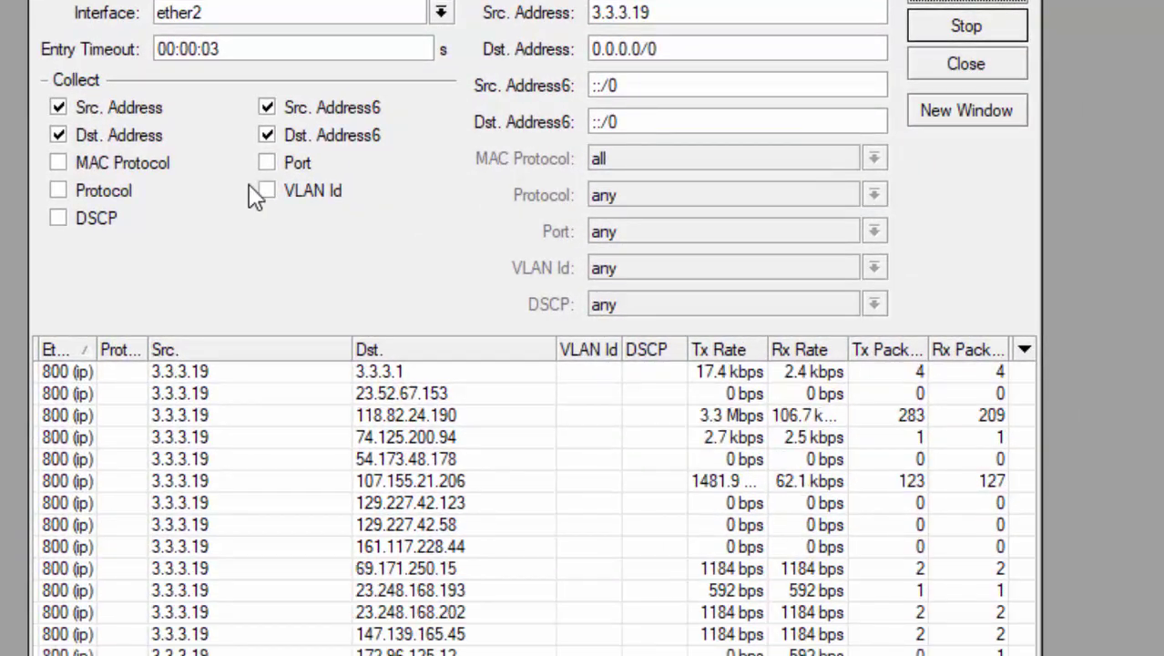
# - Include Port and Protocol in the data Torch collects and restart the capture
pyautogui.click(265, 164)
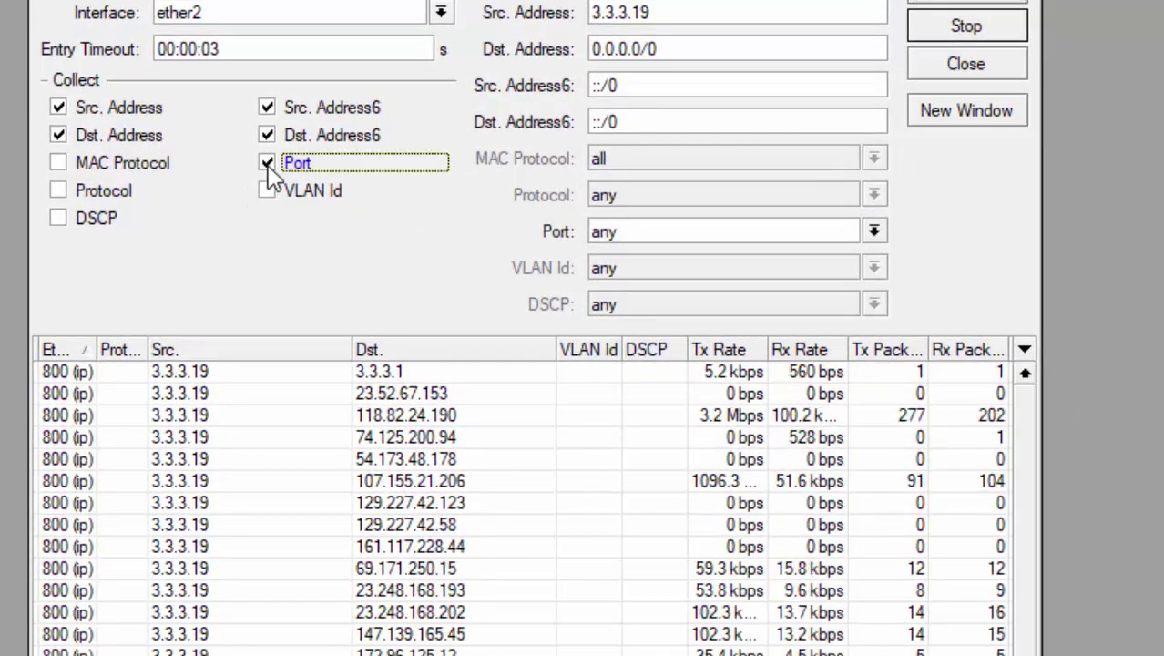
pyautogui.click(57, 192)
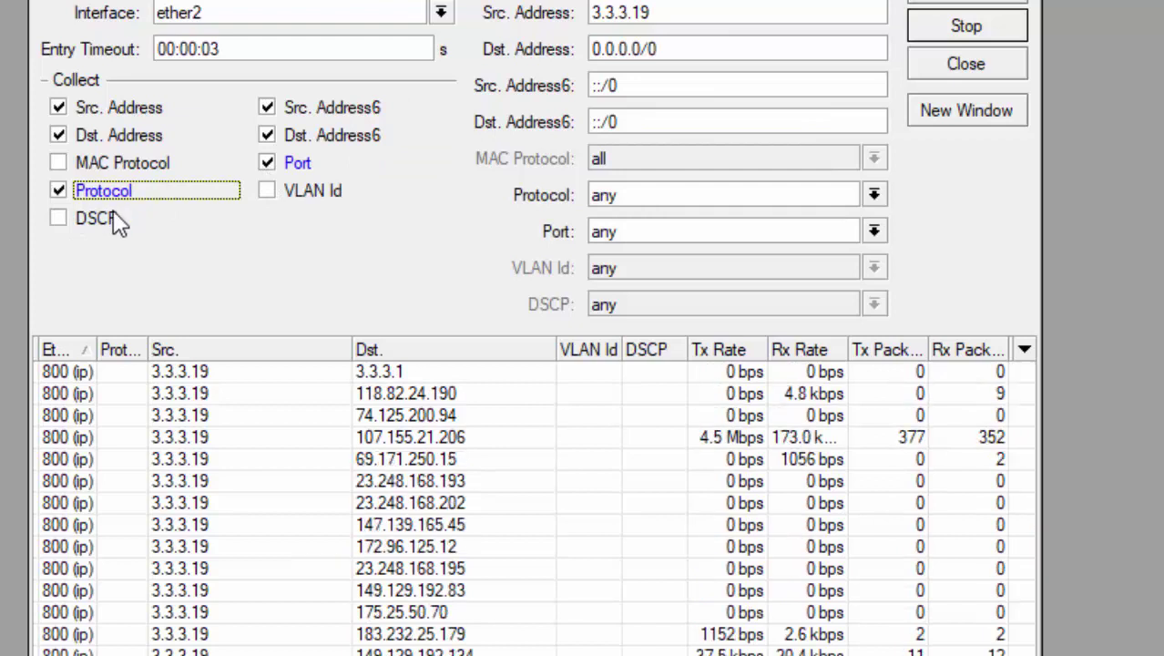
pyautogui.click(980, 3)
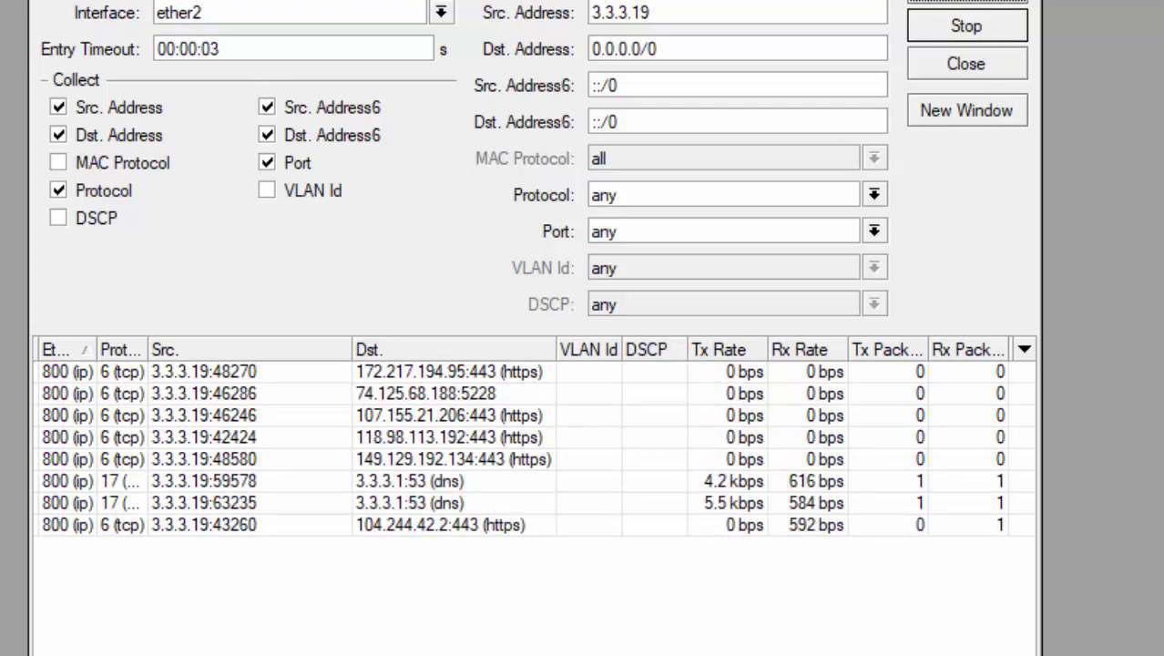
# - Leave Torch, open the DNS cache from the router's DNS settings and enlarge the cache window
pyautogui.click(881, 7)
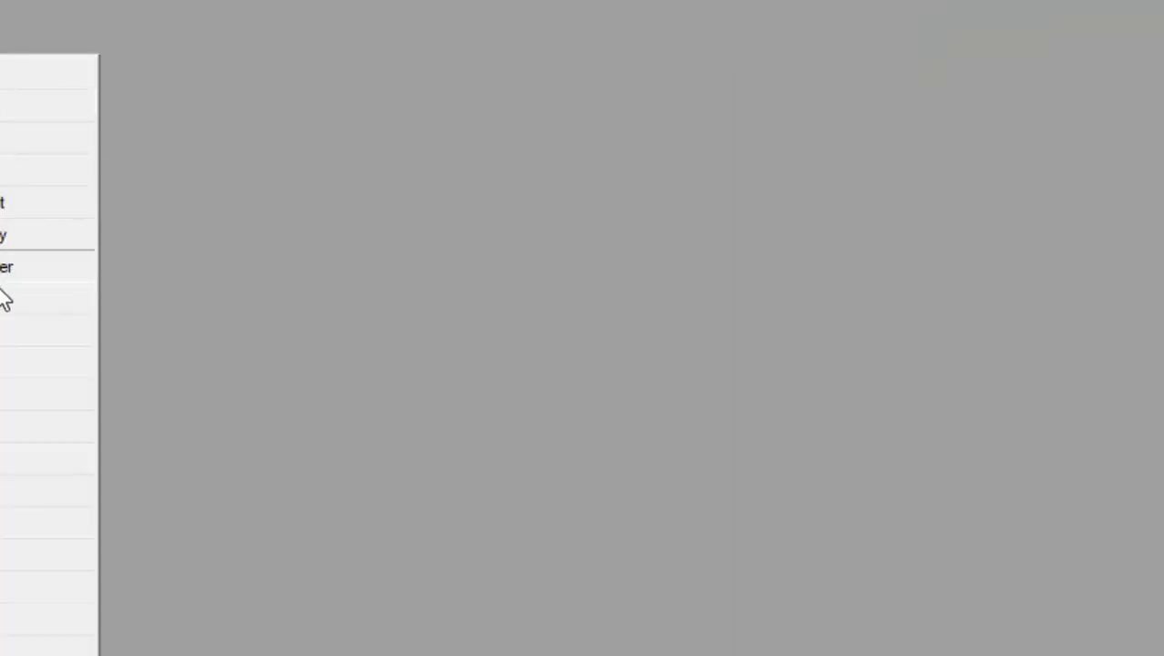
pyautogui.click(2, 298)
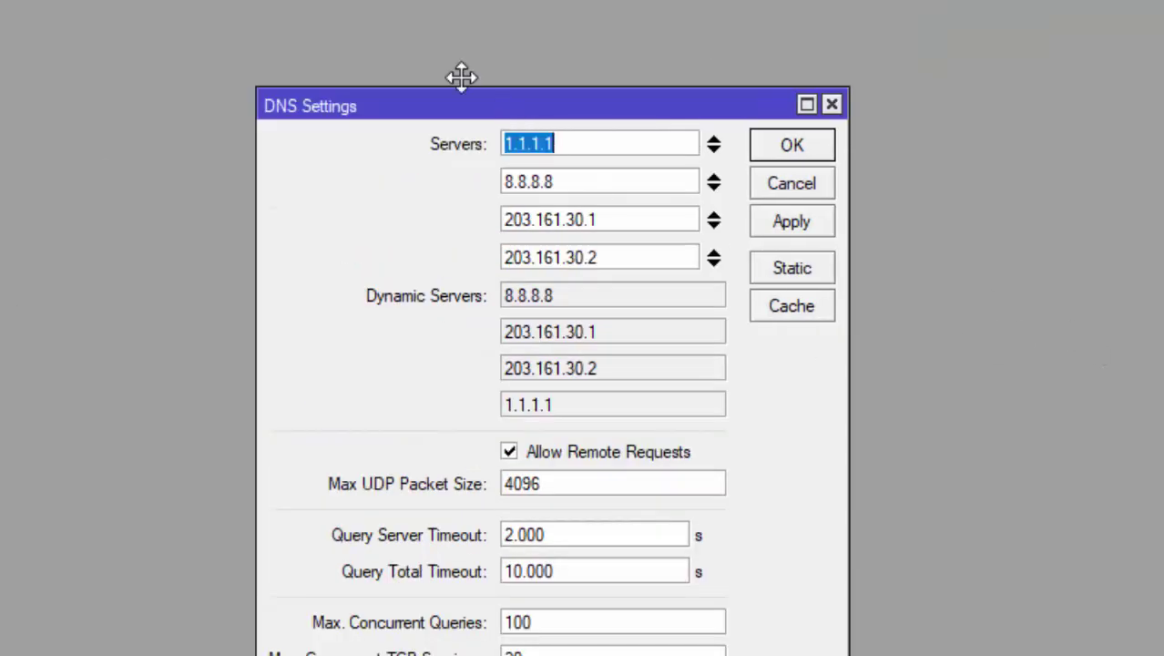
pyautogui.moveTo(461, 77); pyautogui.dragTo(318, 0)
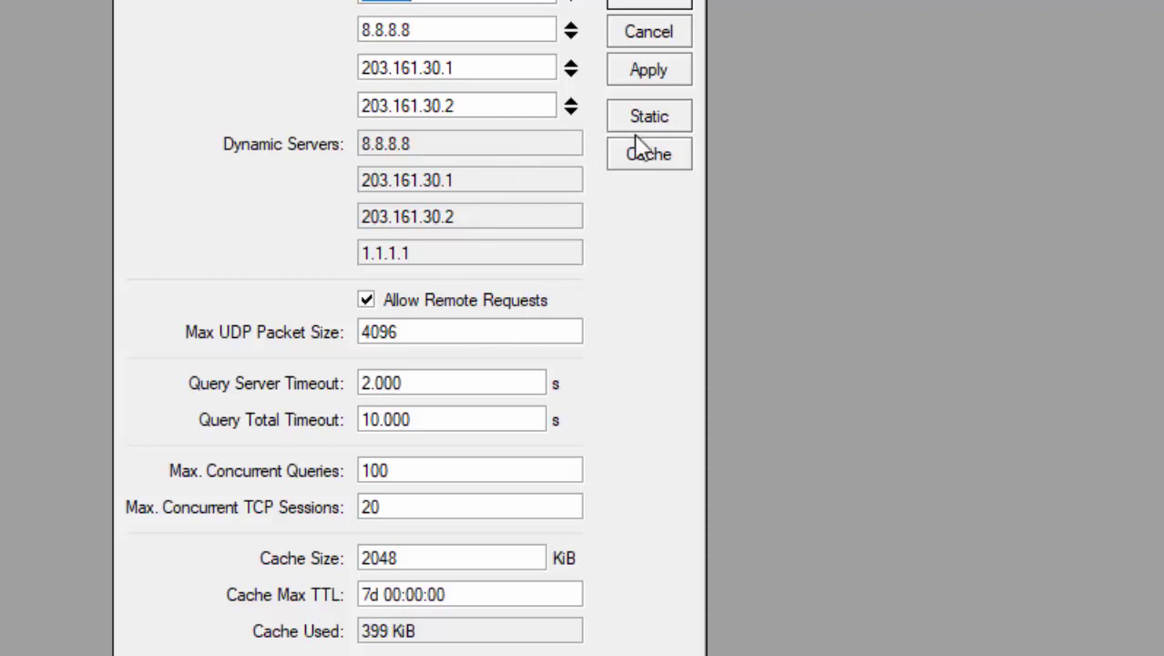
pyautogui.click(650, 159)
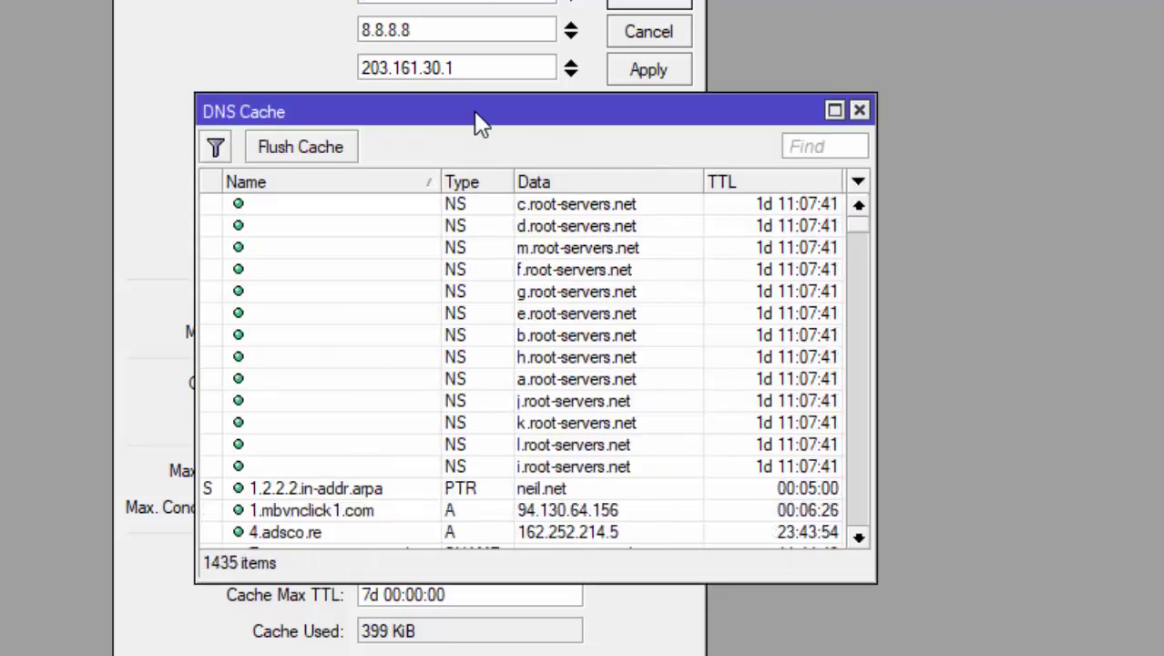
pyautogui.moveTo(195, 93); pyautogui.dragTo(0, 0)
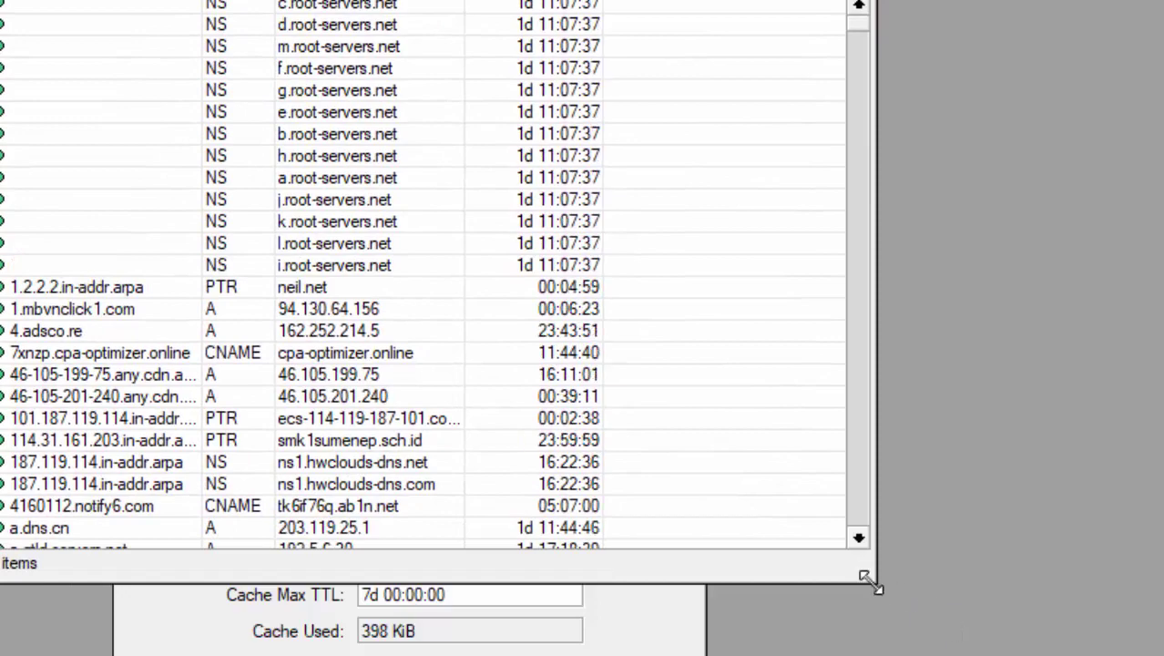
pyautogui.moveTo(870, 578); pyautogui.dragTo(975, 655)
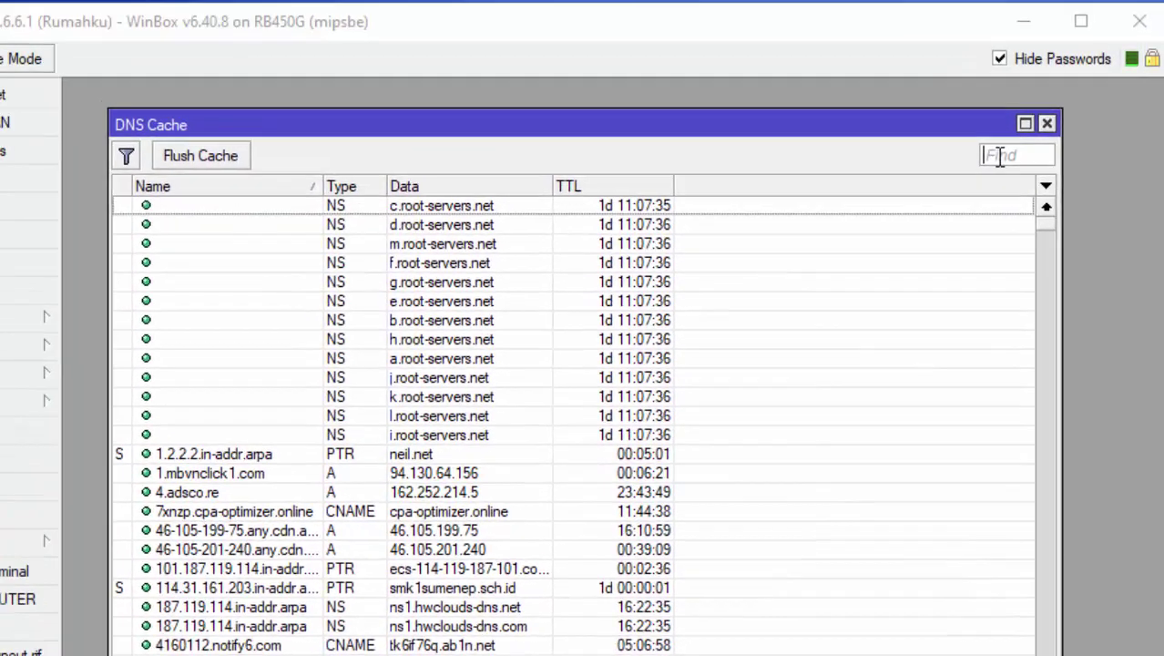
# - Search the DNS cache for tiktok, look through the whole list for matching domain names, and close the cache and DNS settings
pyautogui.write('tikto')
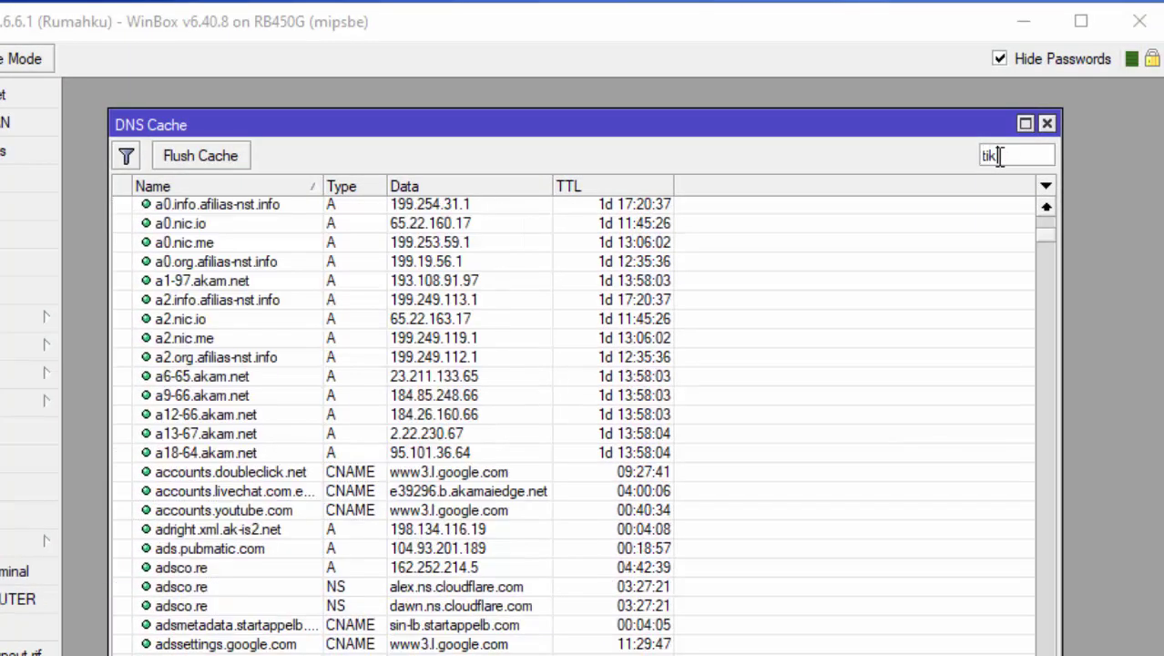
pyautogui.write('k')
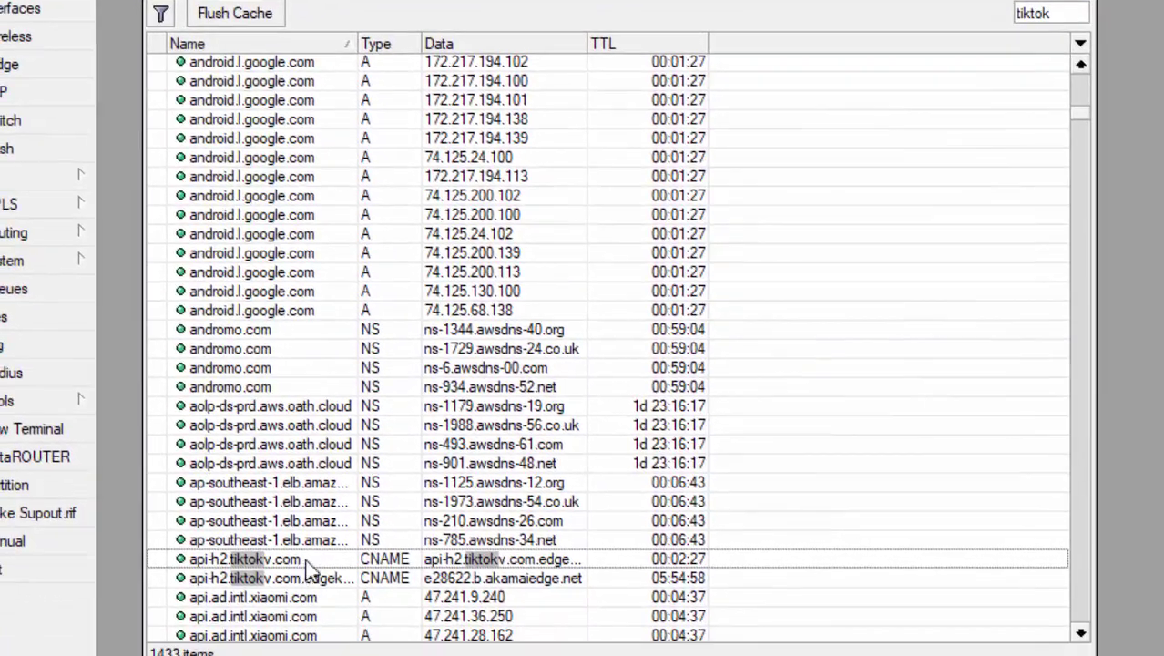
pyautogui.scroll(-9, 714, 411)
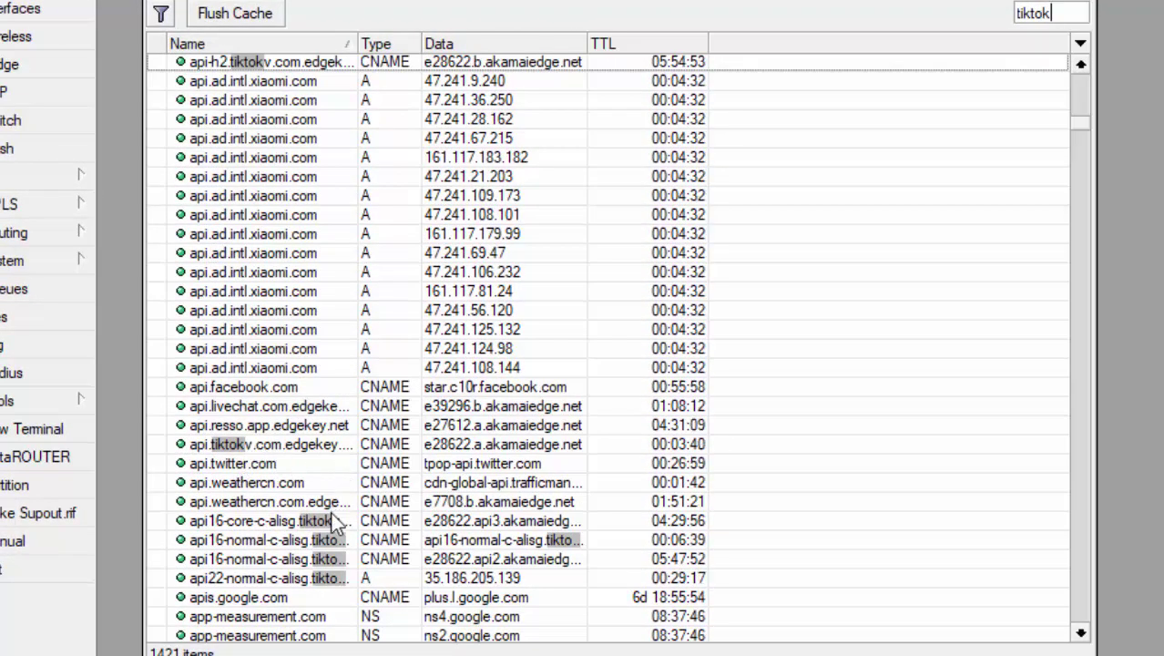
pyautogui.scroll(-7, 348, 545)
pyautogui.scroll(-20, 349, 543)
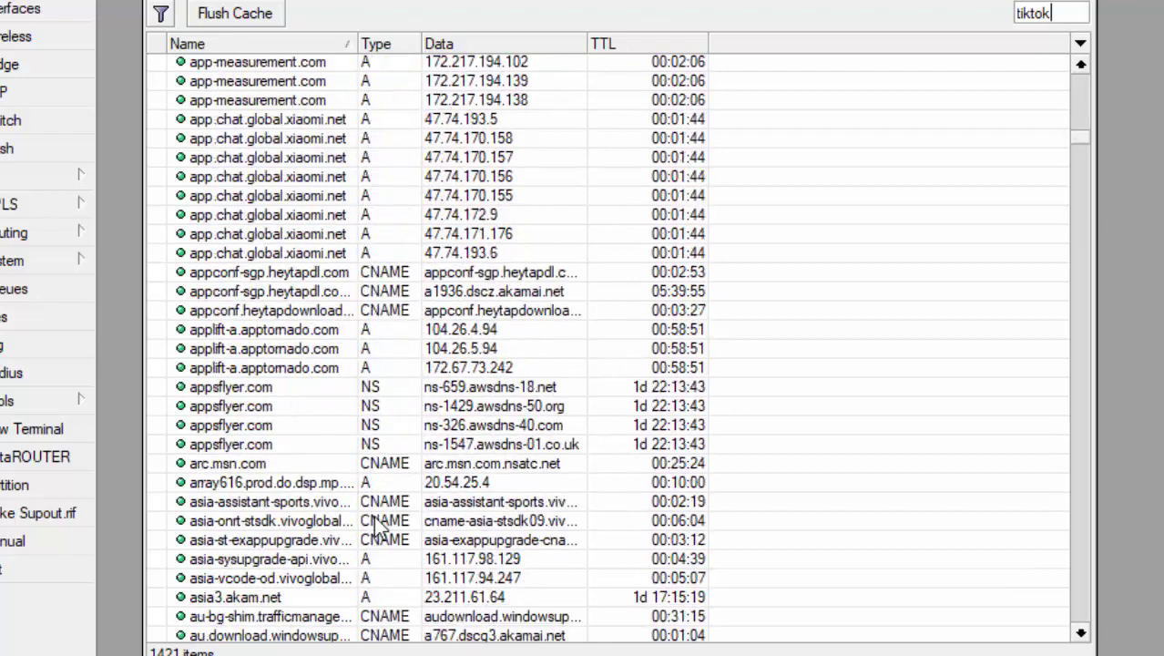
pyautogui.scroll(-3, 373, 516)
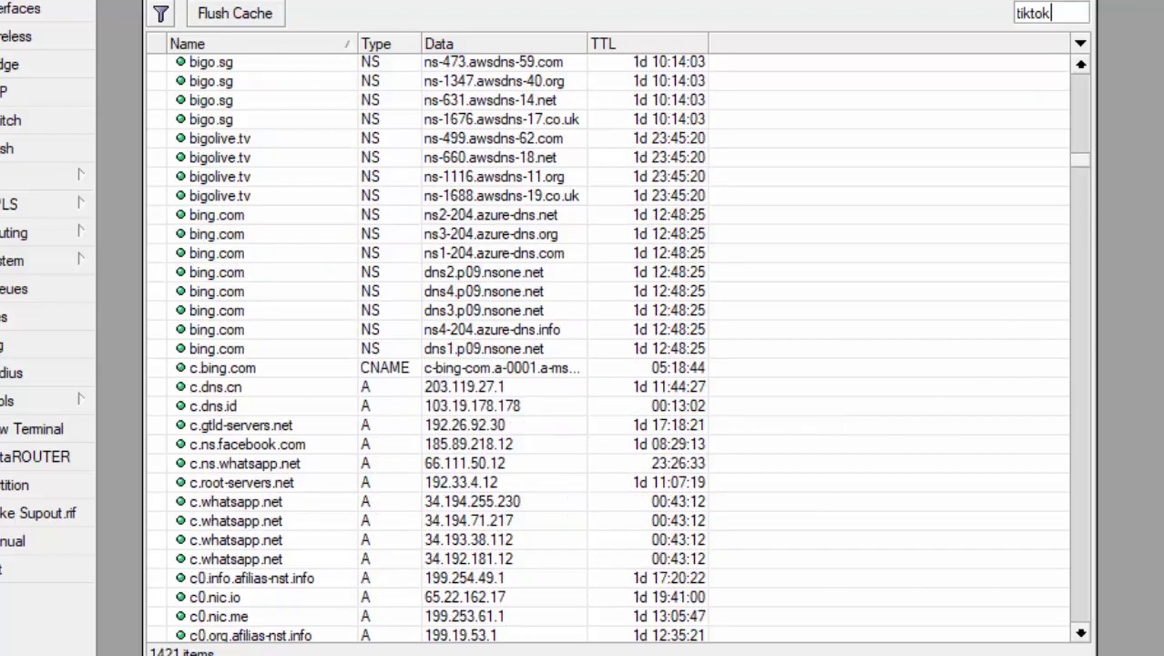
pyautogui.scroll(2, 642, 366)
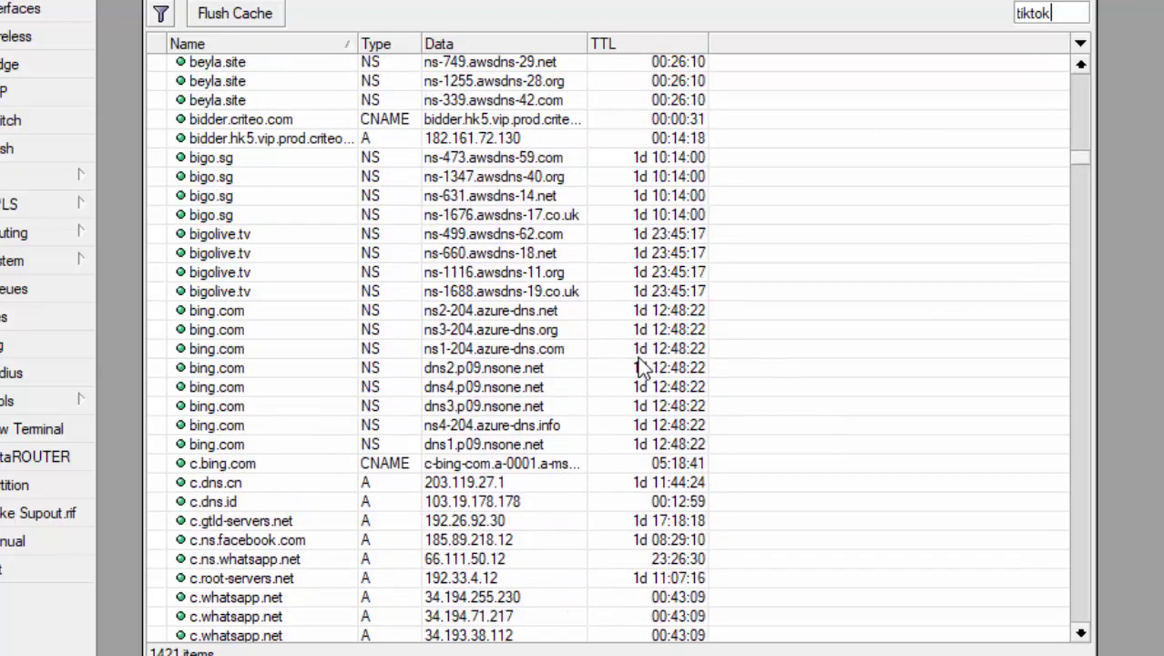
pyautogui.scroll(-12, 643, 366)
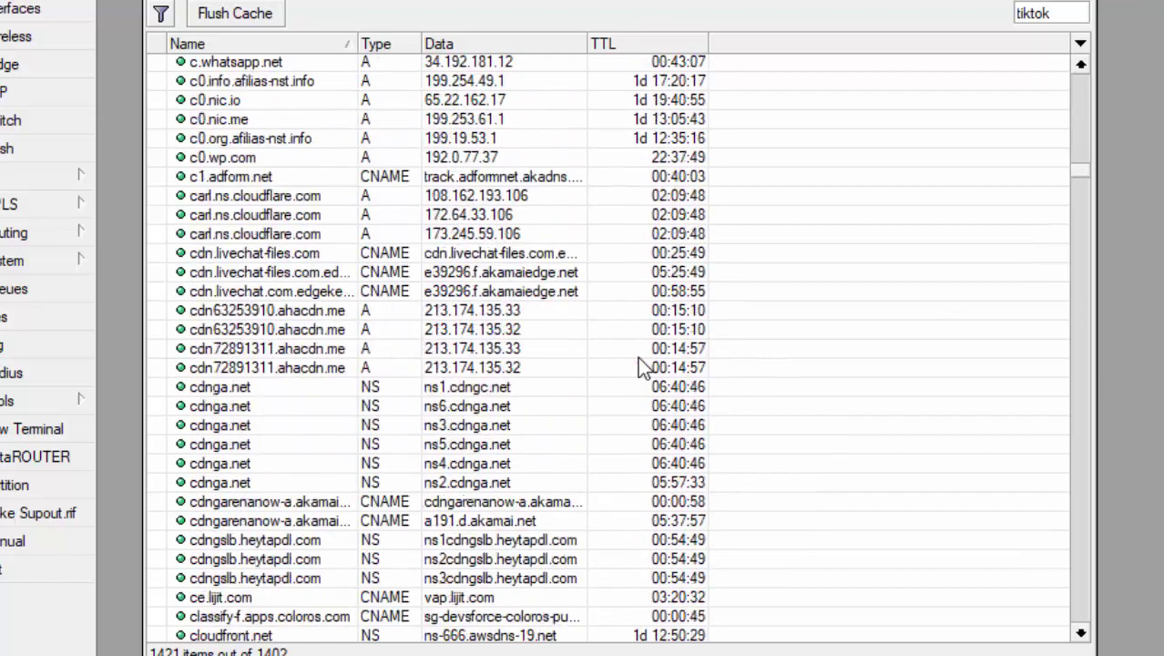
pyautogui.scroll(-12, 642, 366)
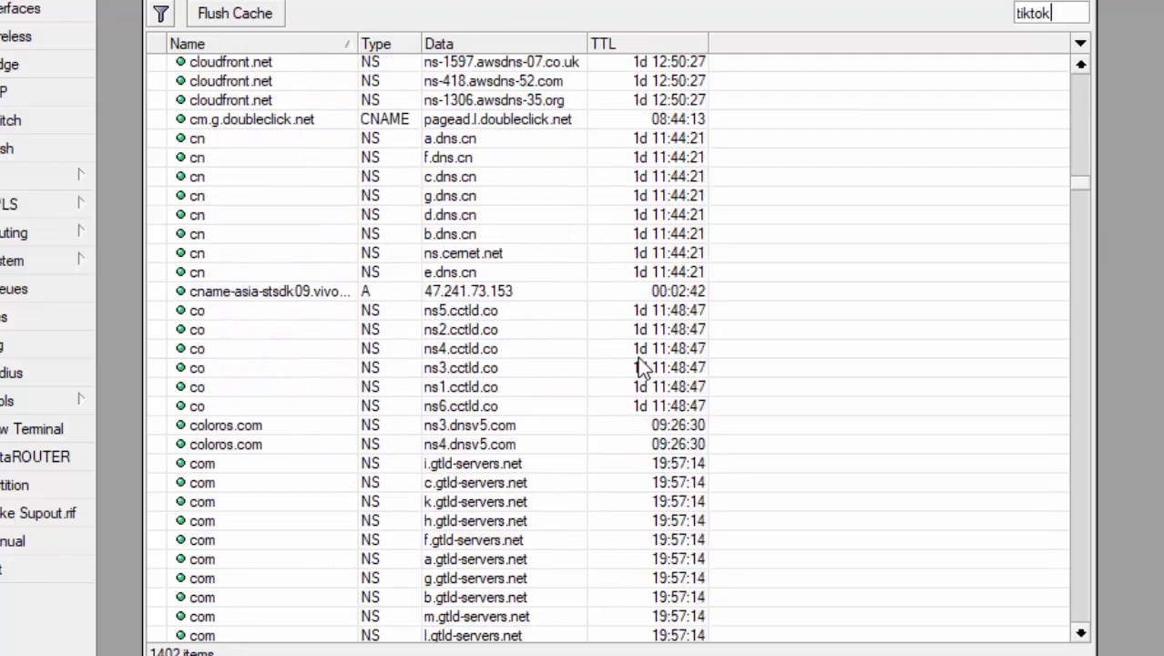
pyautogui.scroll(-6, 642, 366)
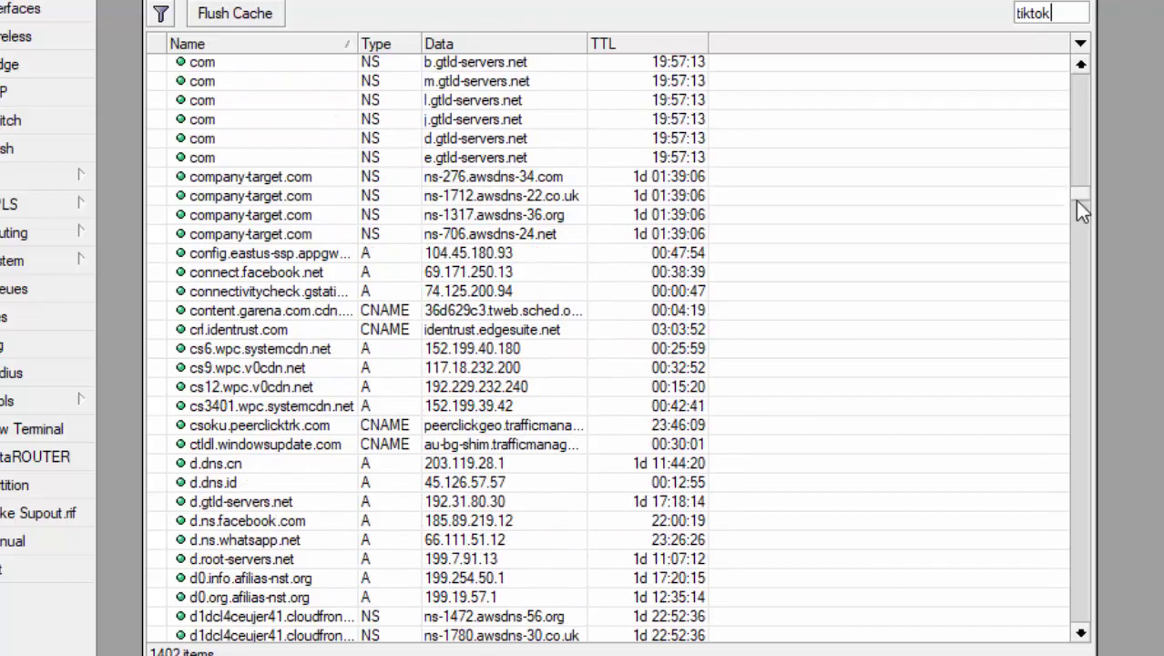
pyautogui.moveTo(1076, 202); pyautogui.dragTo(1080, 285)
pyautogui.scroll(1, 1080, 263)
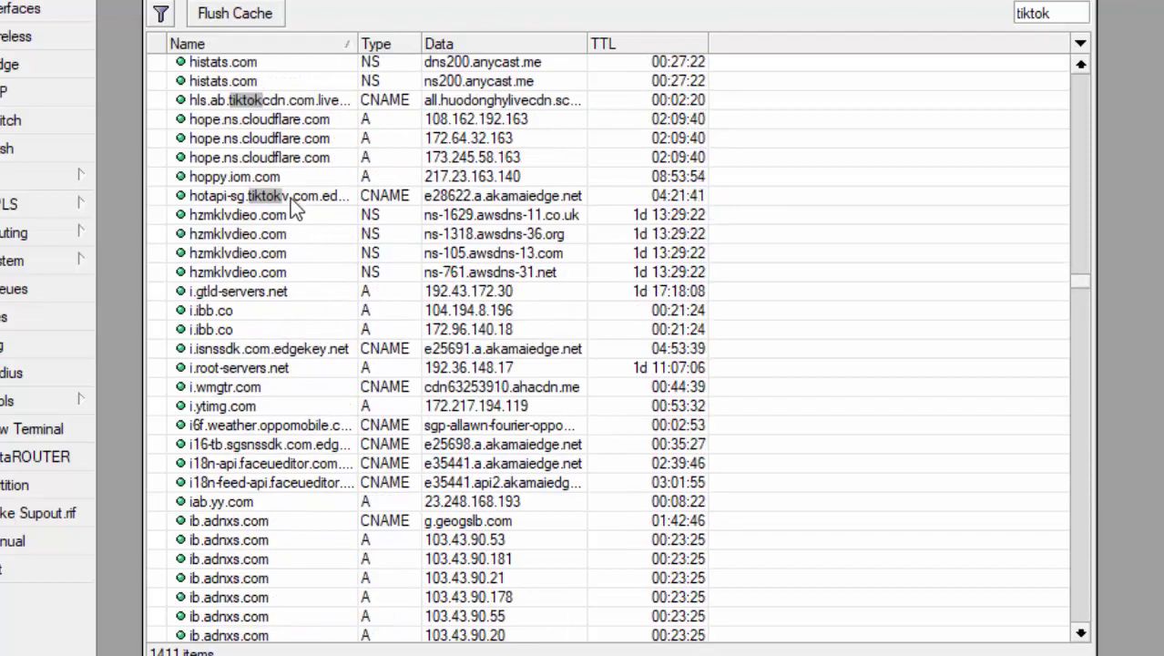
pyautogui.scroll(-3, 291, 198)
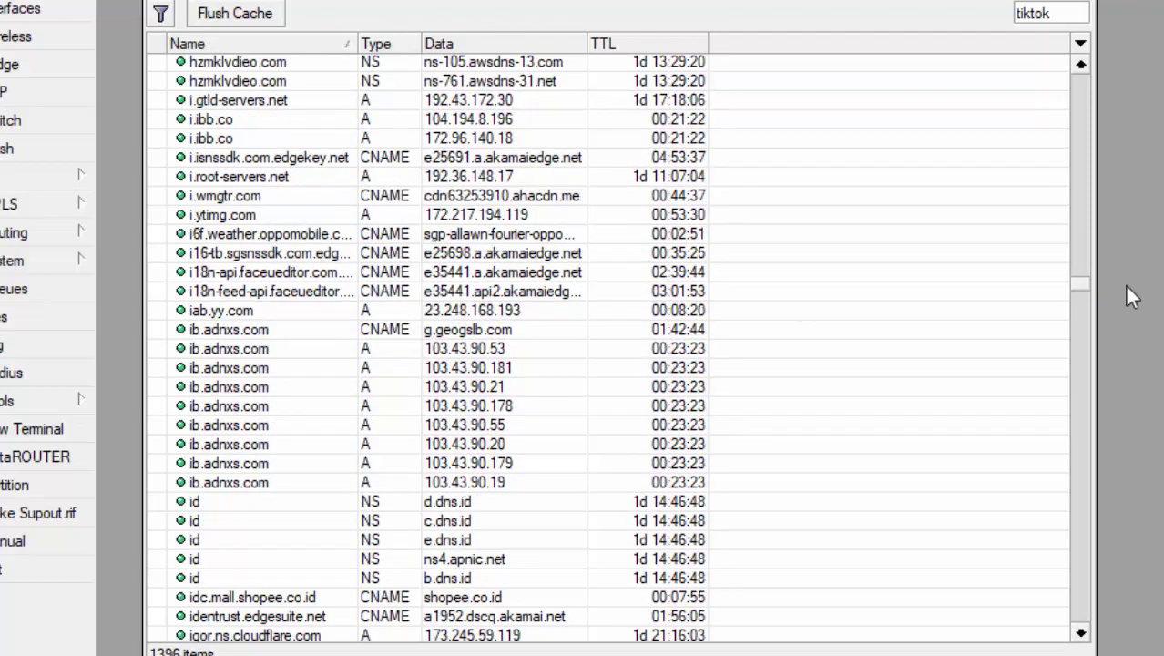
pyautogui.moveTo(1081, 287); pyautogui.dragTo(1089, 608)
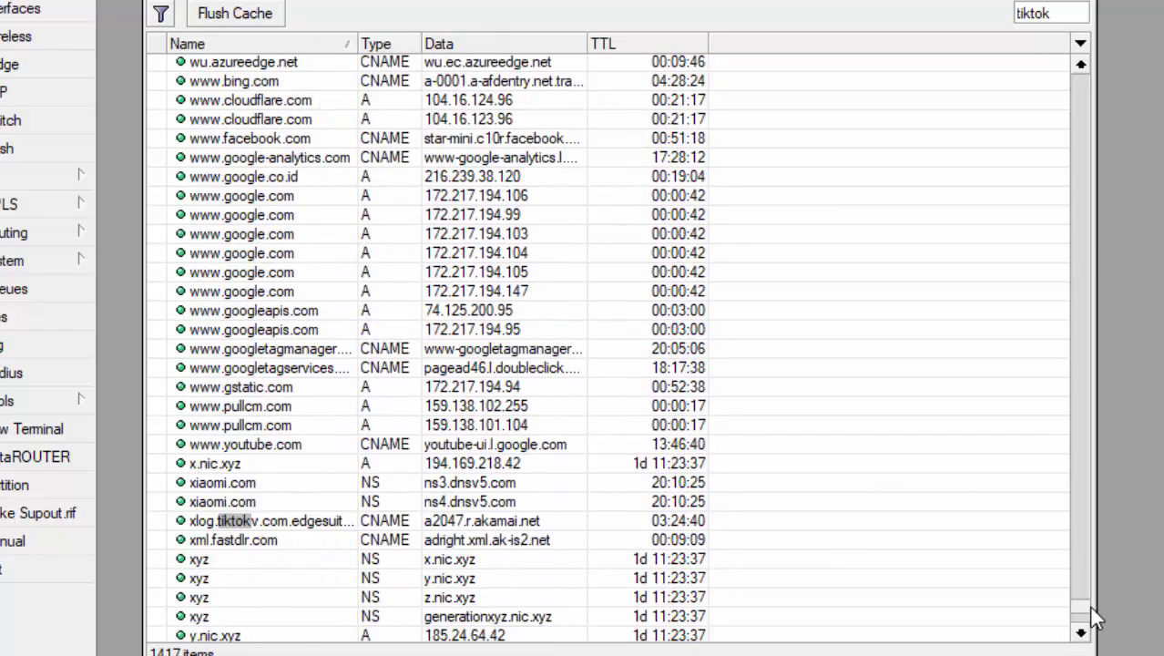
pyautogui.scroll(2, 1093, 447)
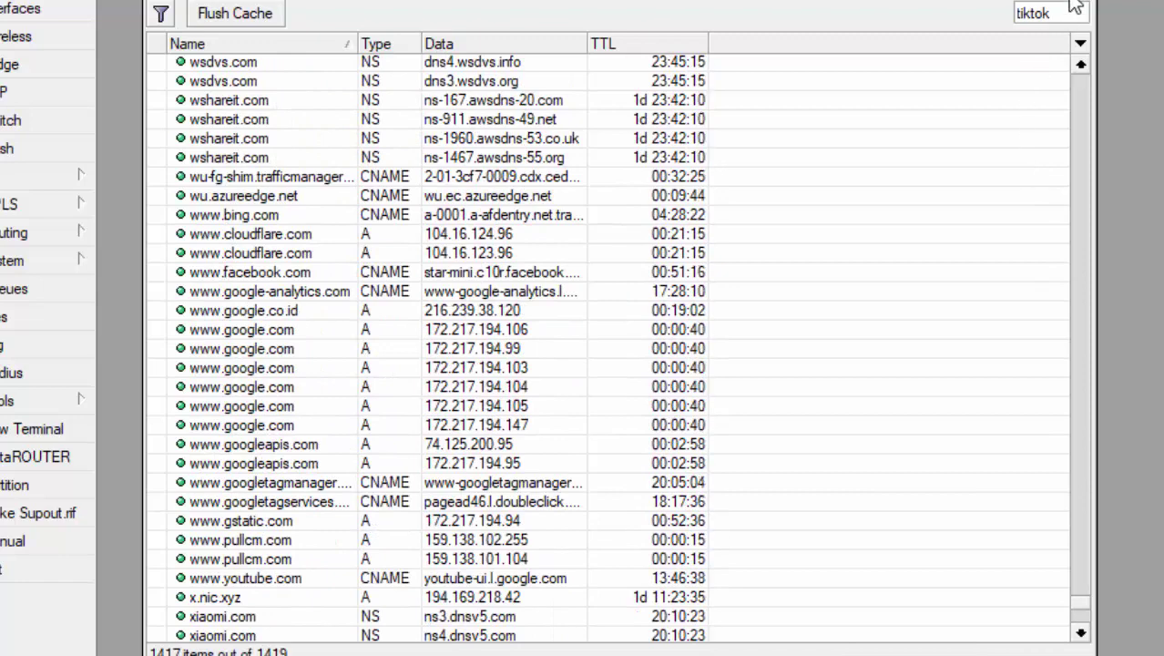
pyautogui.click(1088, 5)
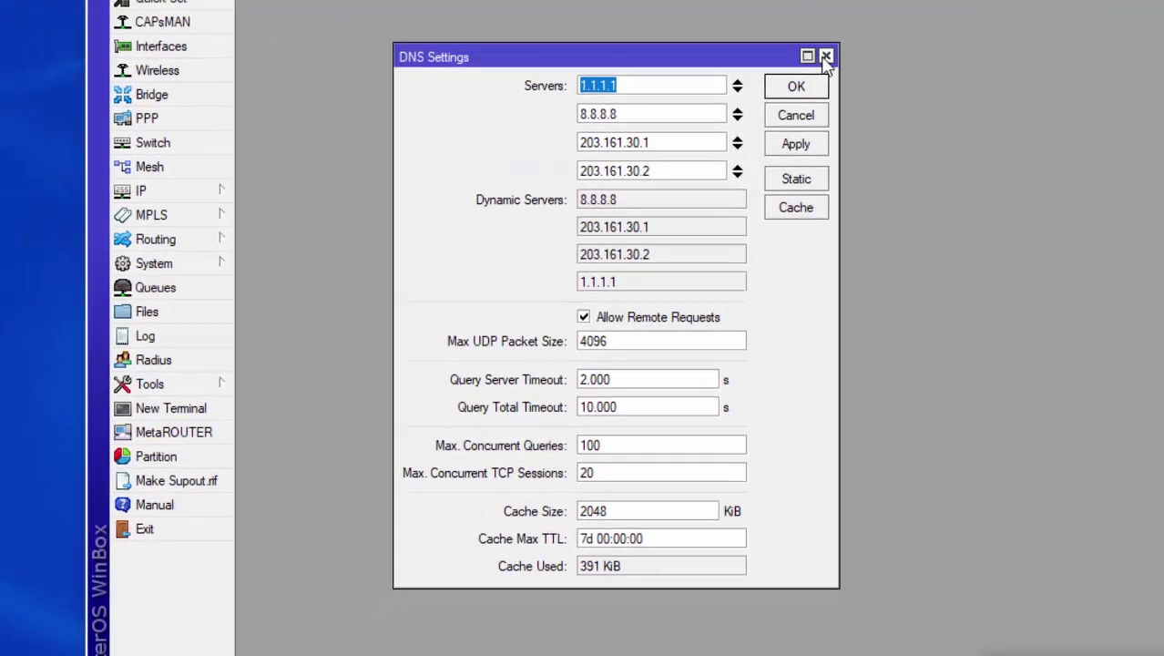
pyautogui.click(776, 55)
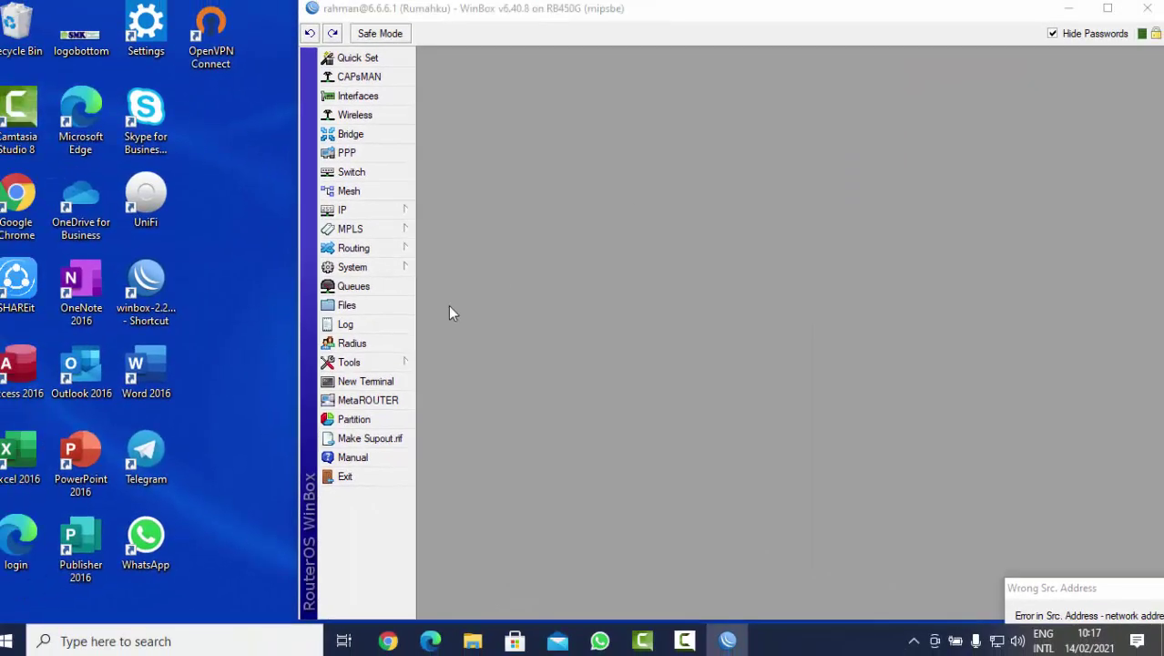
# - In the firewall's filter rules, start a new forward-chain rule that matches the content tiktok
pyautogui.click(375, 215)
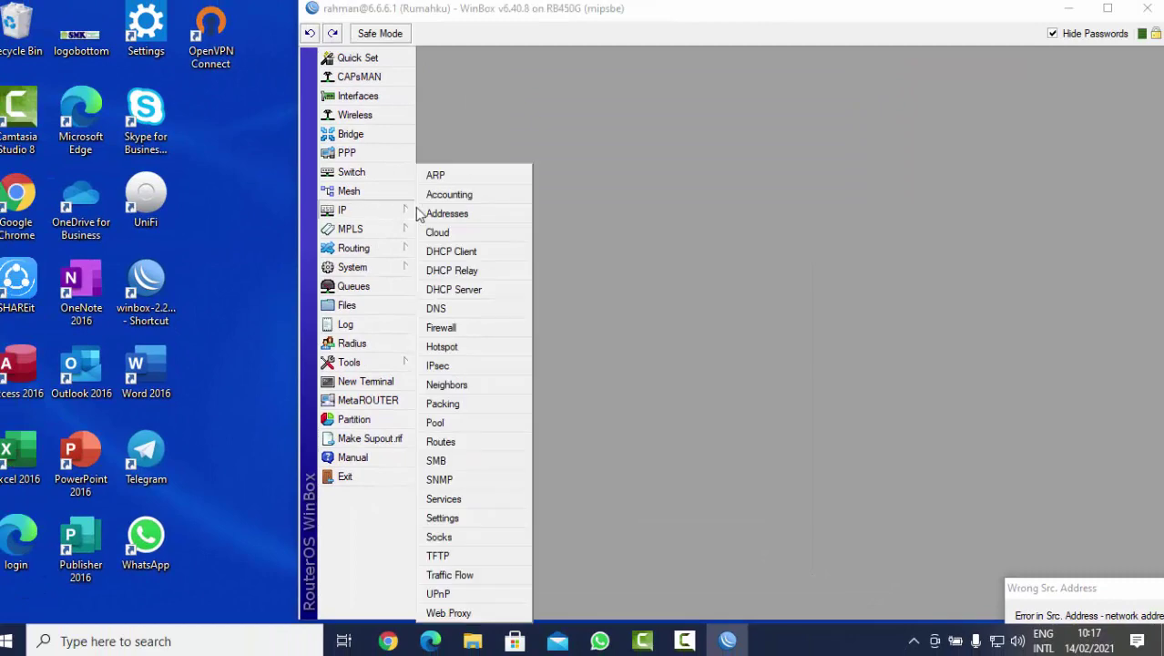
pyautogui.click(480, 329)
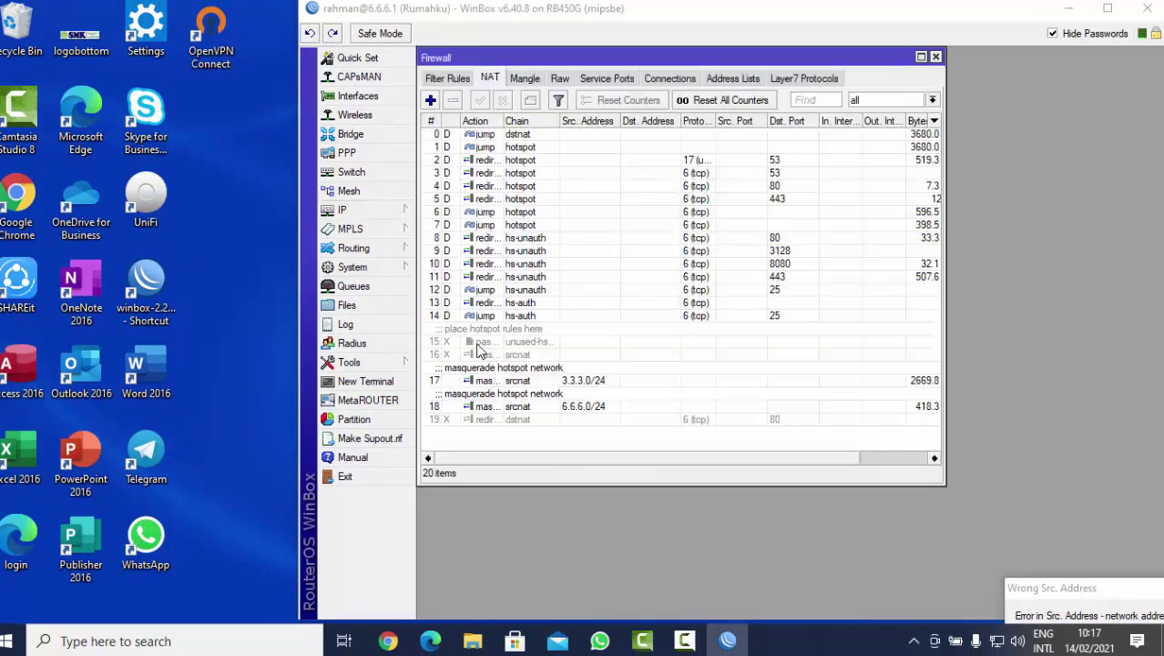
pyautogui.click(447, 79)
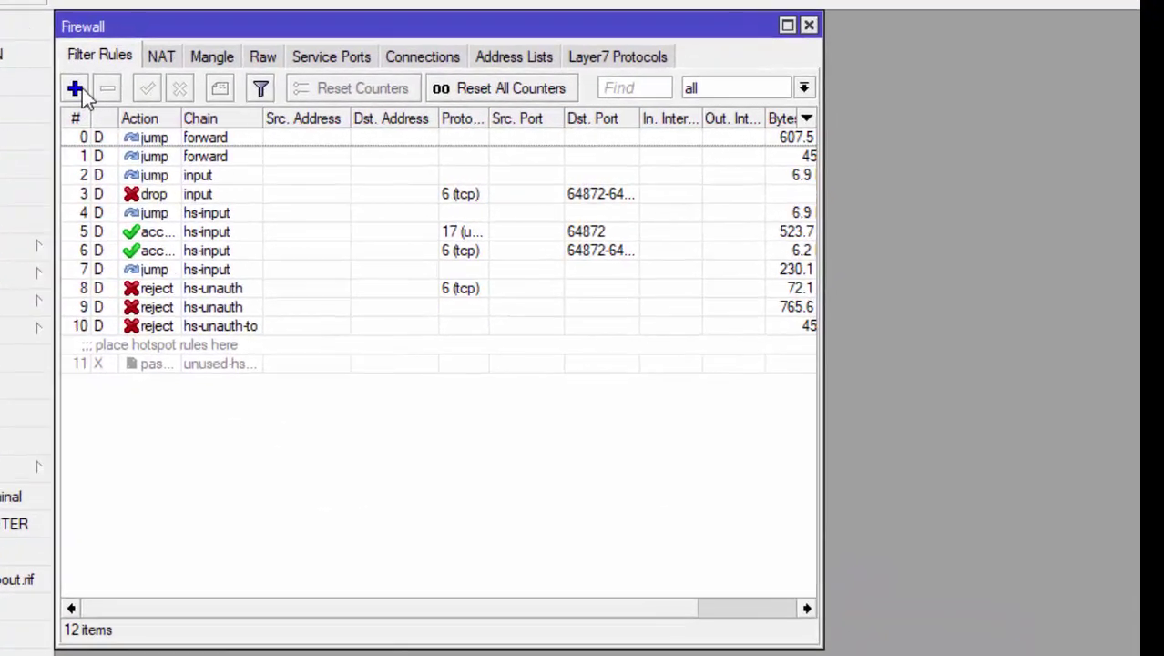
pyautogui.click(75, 89)
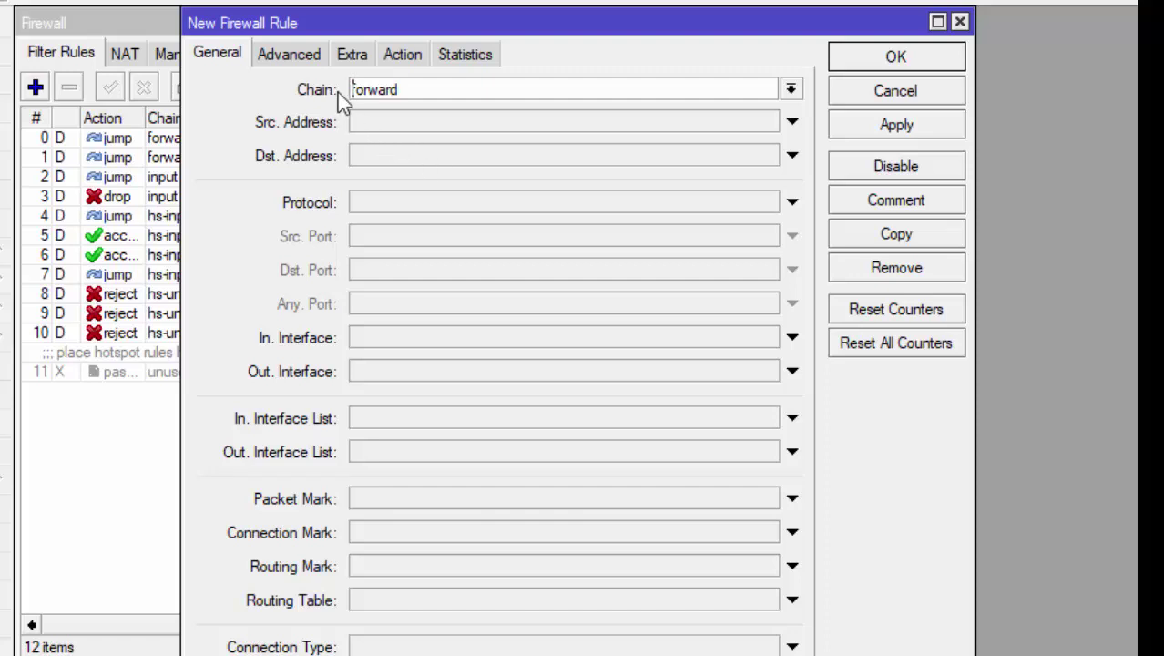
pyautogui.click(289, 55)
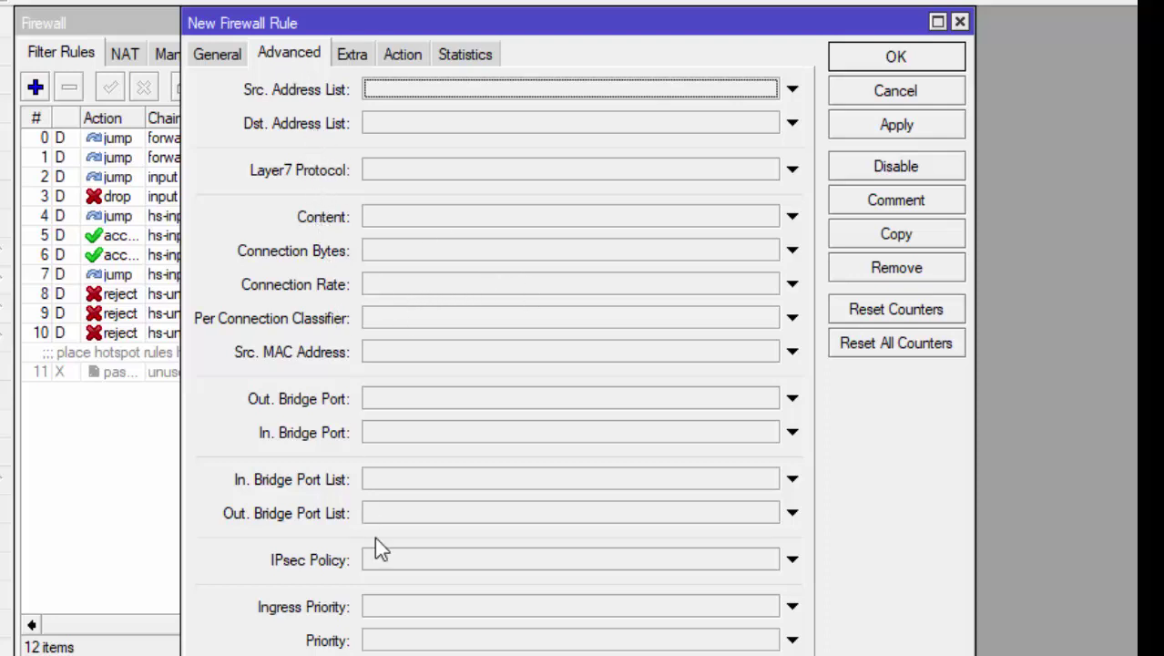
pyautogui.click(426, 222)
pyautogui.write('tl')
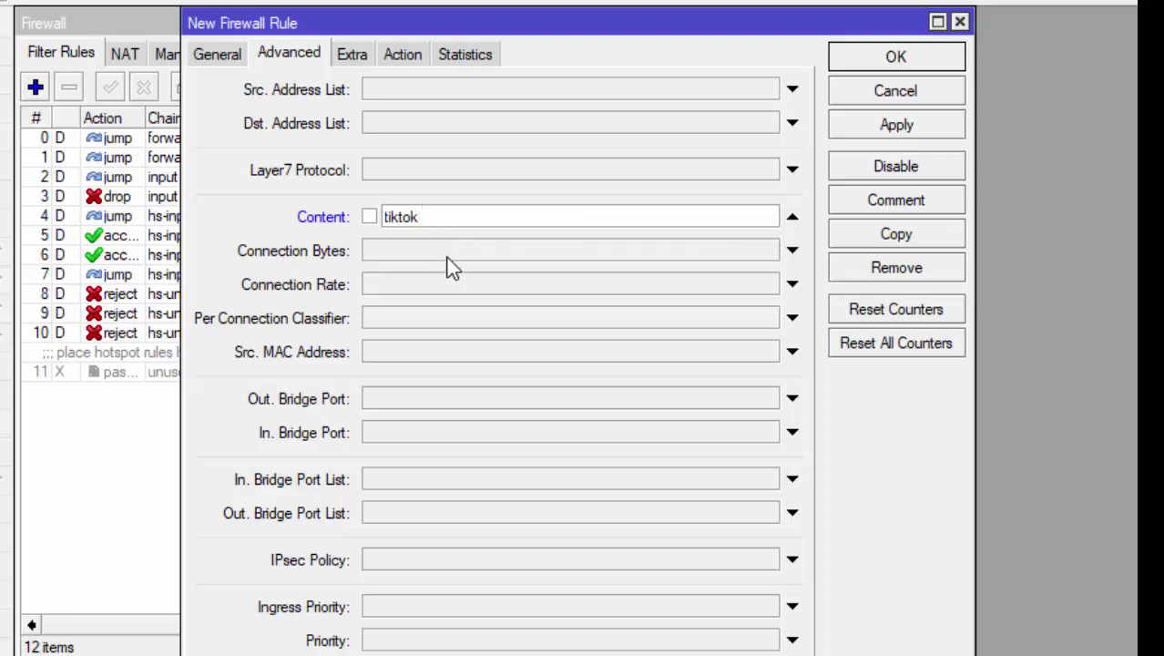
# - Set the tiktok rule's action to drop, recheck its chain and content, and save the rule
pyautogui.click(397, 60)
pyautogui.click(410, 89)
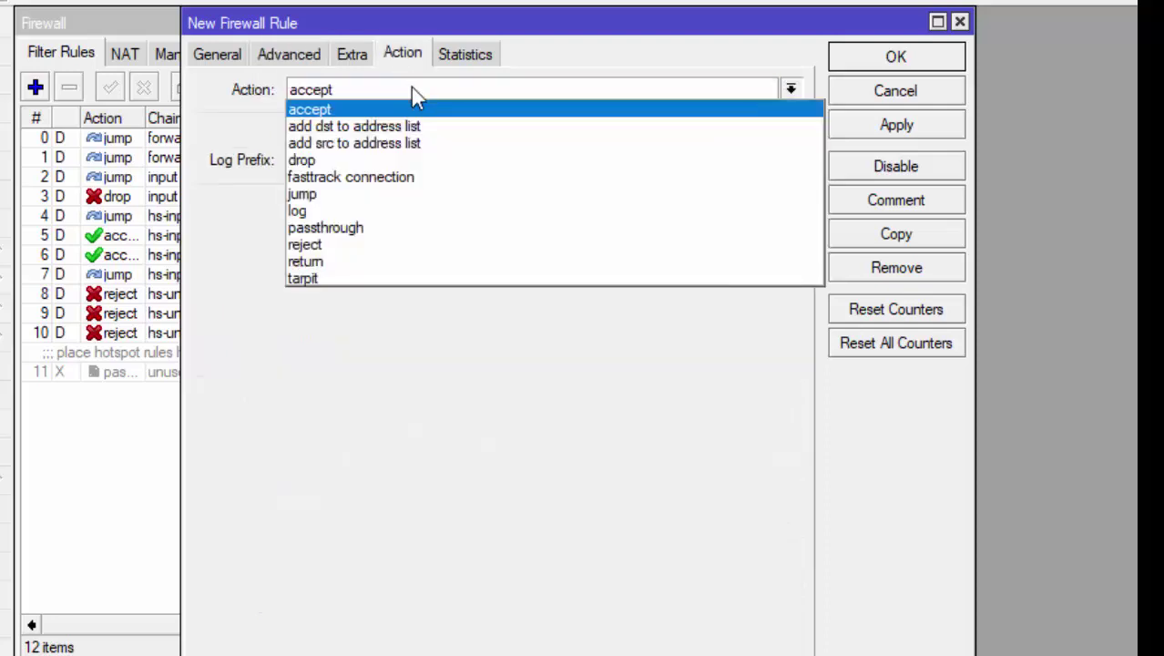
pyautogui.click(419, 161)
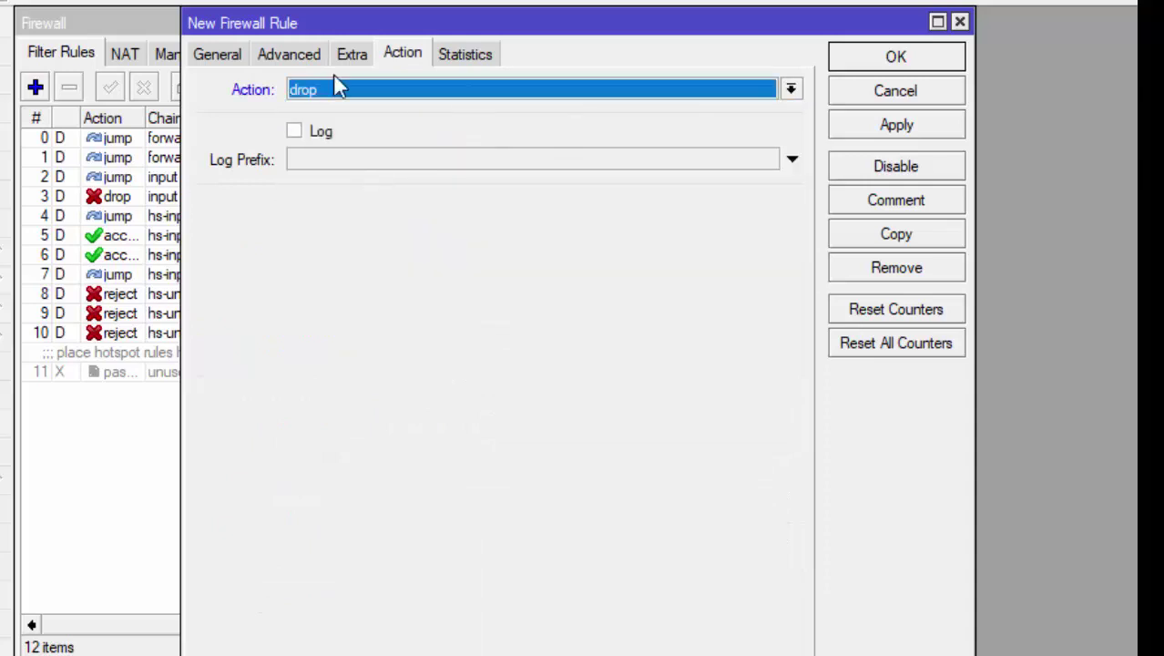
pyautogui.click(219, 57)
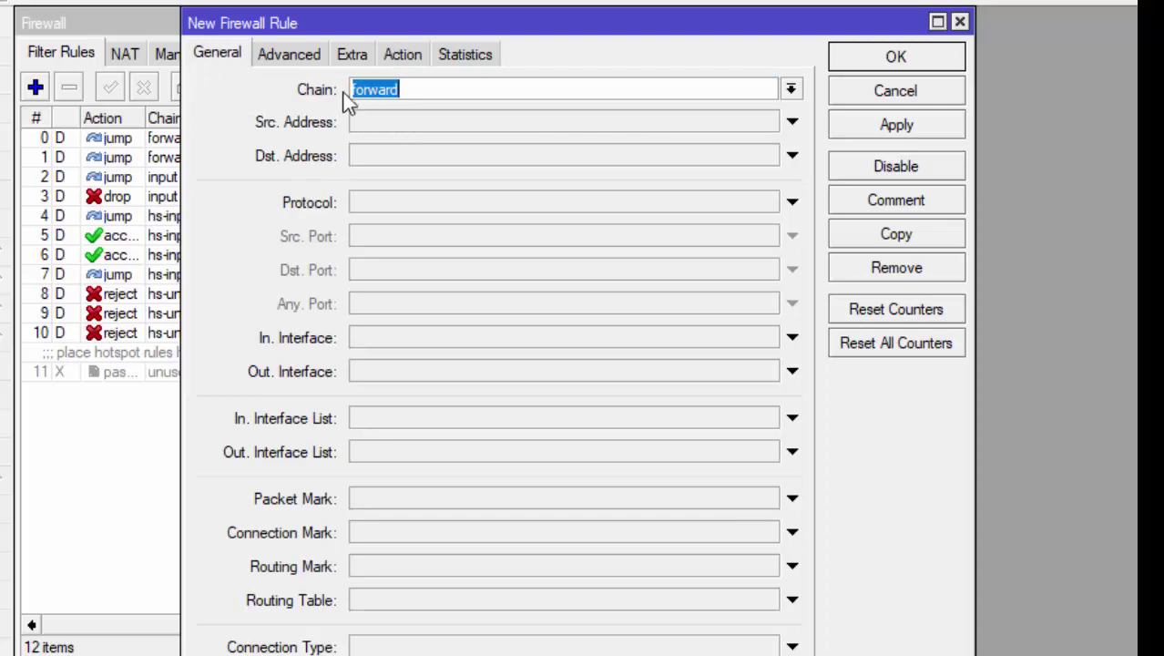
pyautogui.click(307, 57)
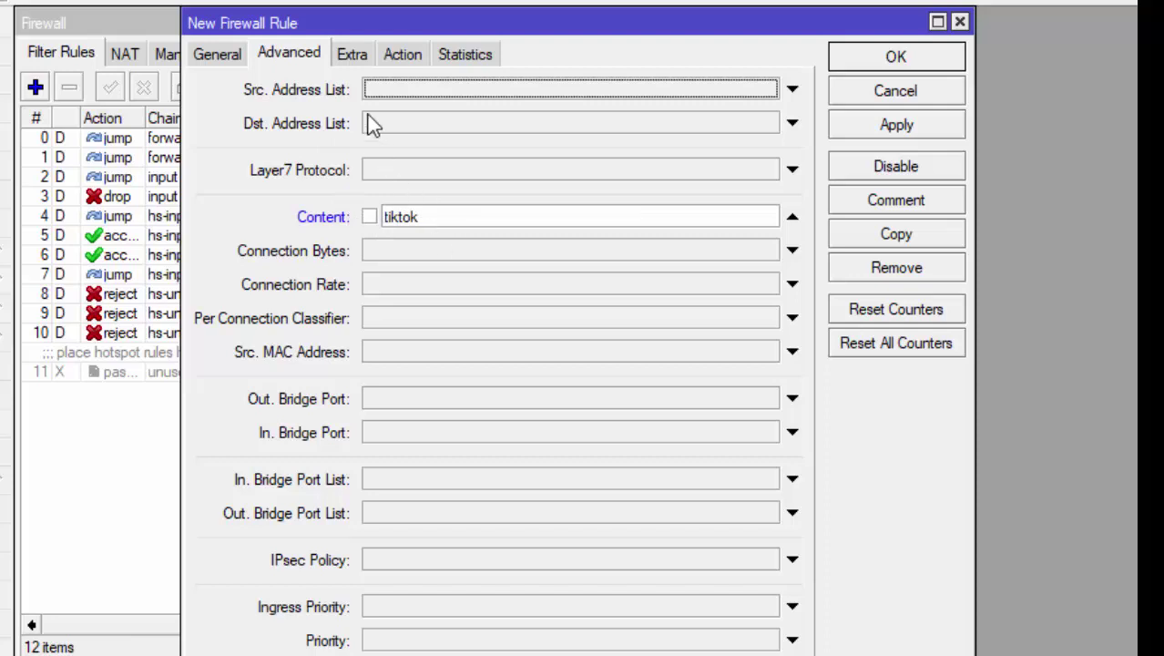
pyautogui.click(397, 55)
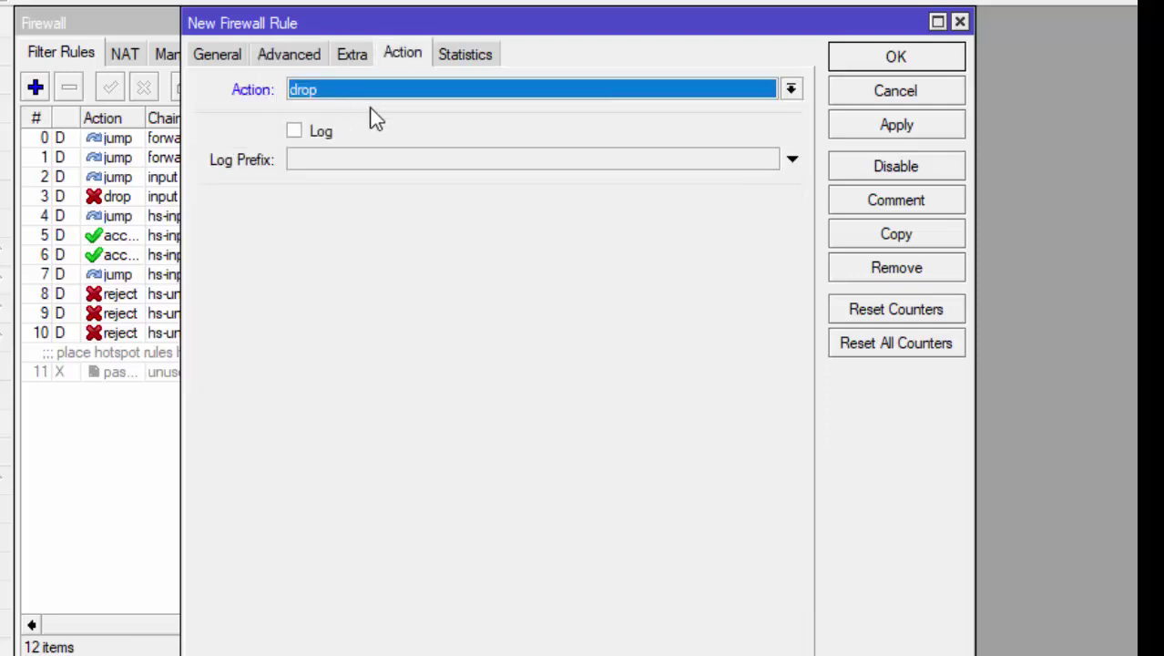
pyautogui.click(912, 59)
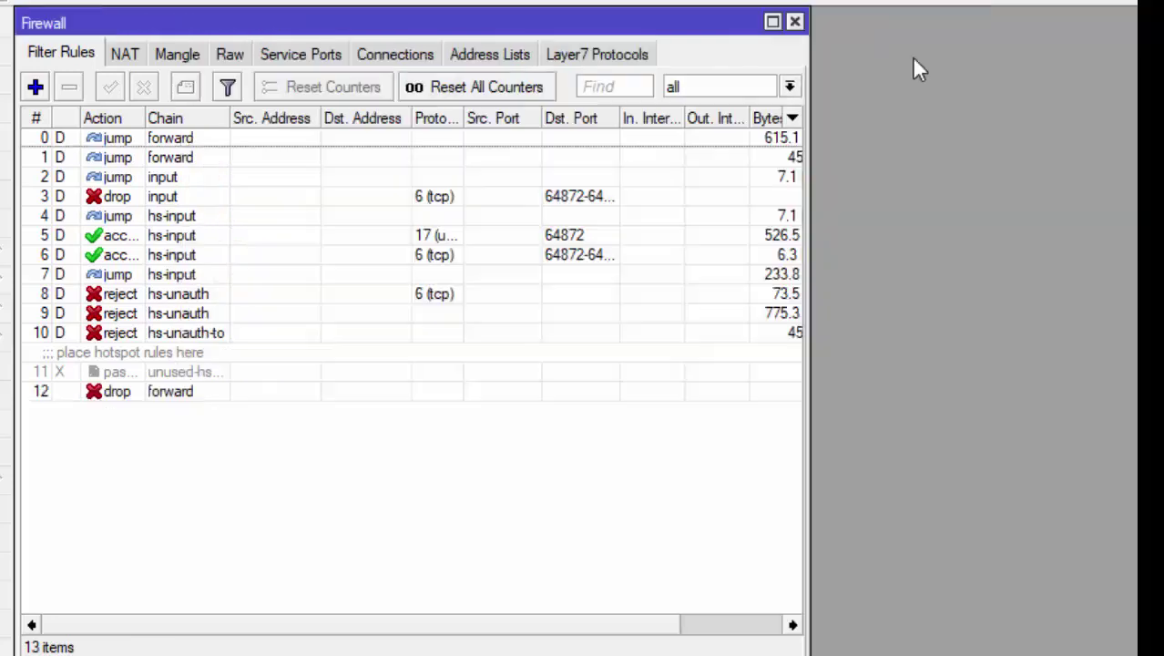
# - Start a second filter rule on the forward chain that matches the content *.tiktokv.com
pyautogui.click(36, 87)
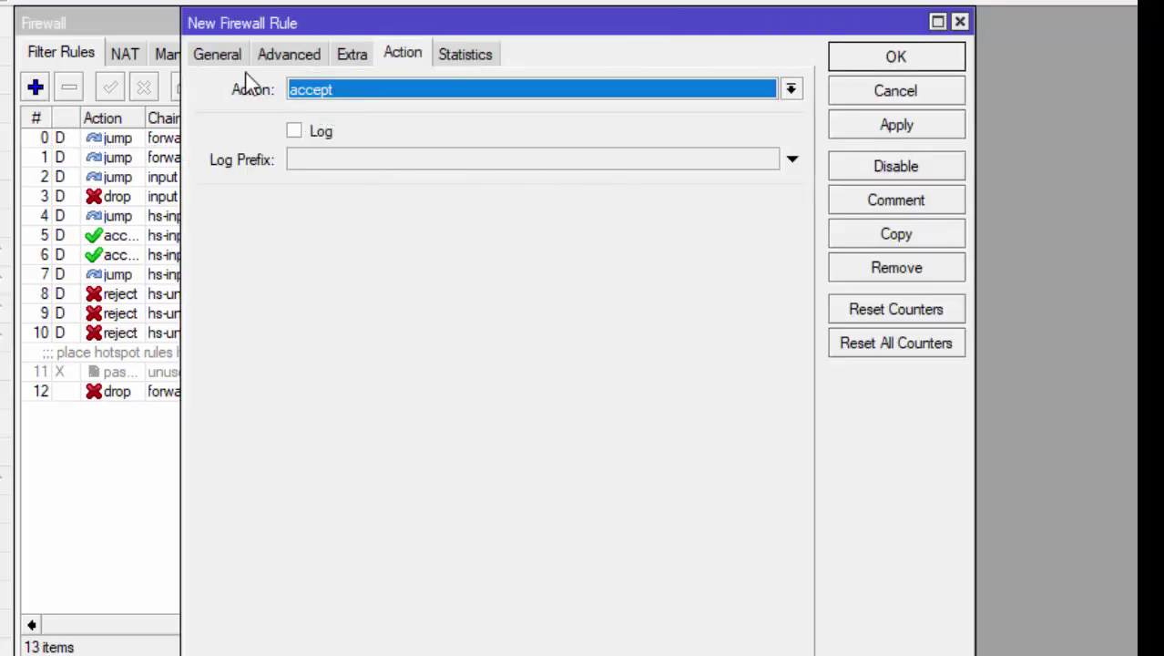
pyautogui.click(227, 57)
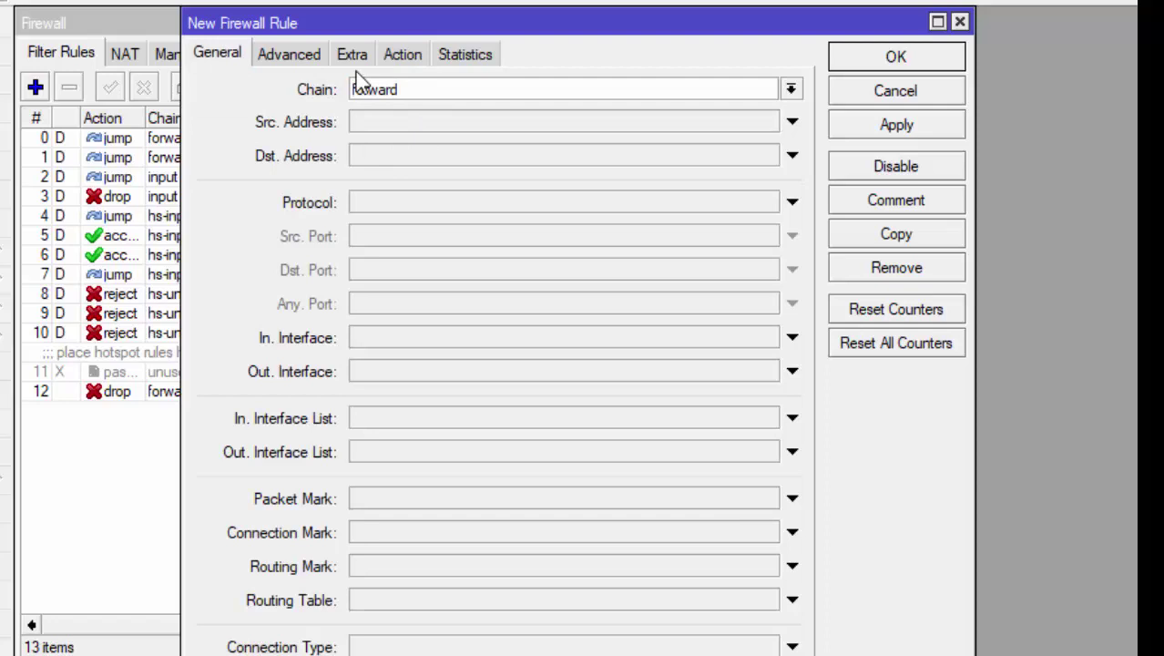
pyautogui.click(290, 56)
pyautogui.click(455, 216)
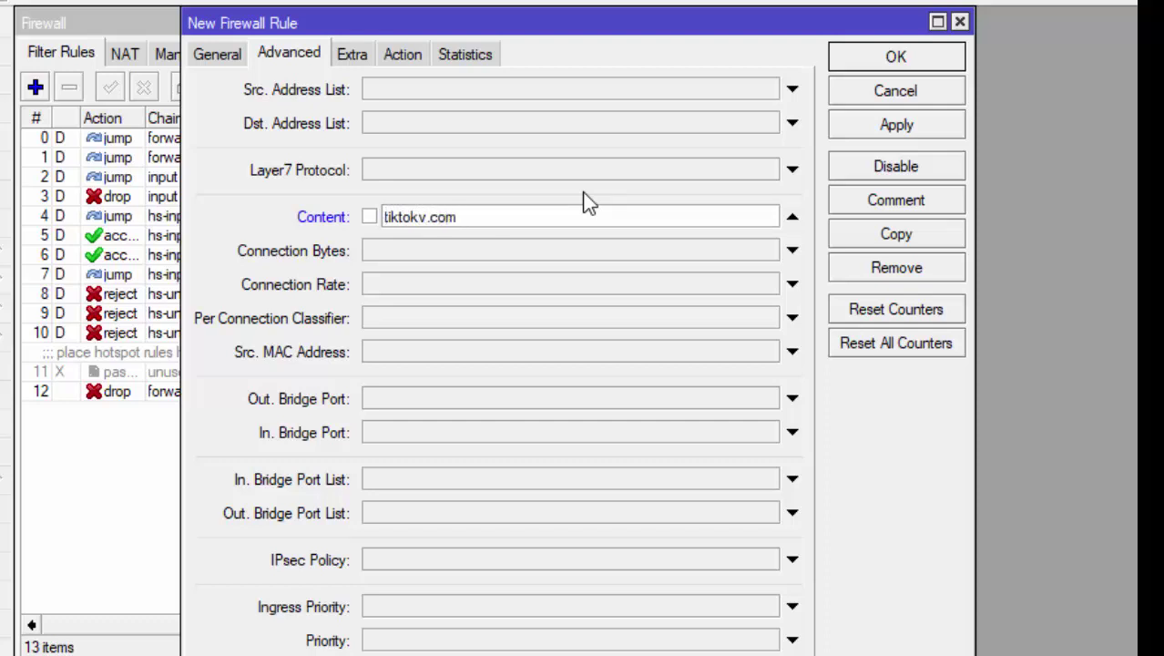
pyautogui.write('8>')
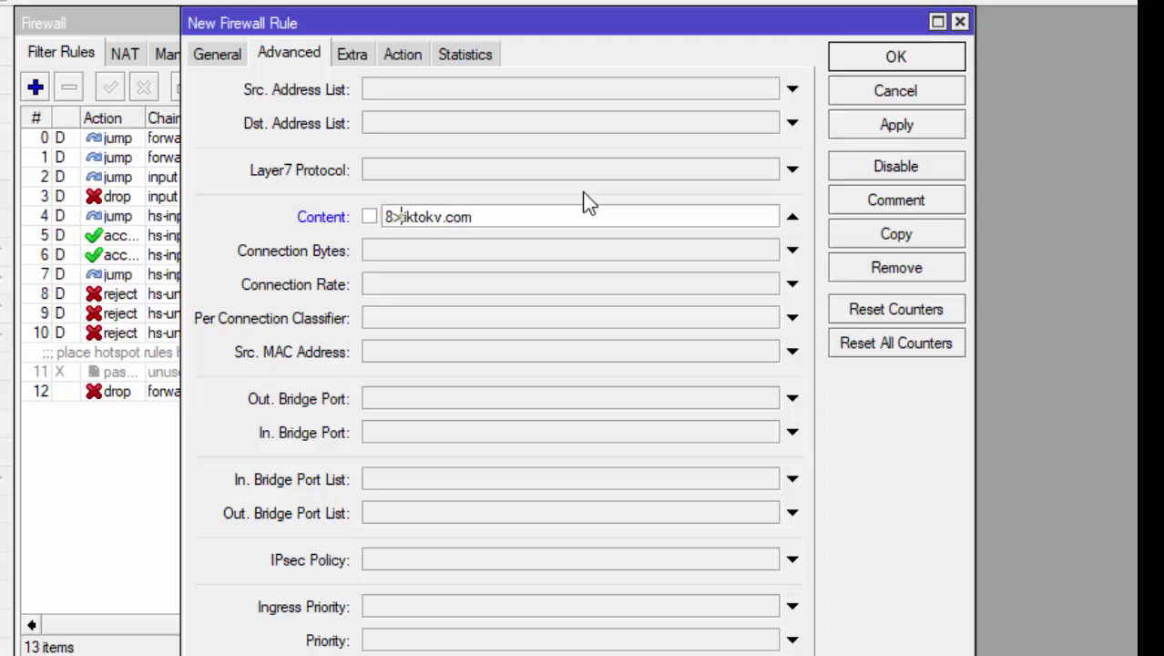
pyautogui.press('BackSpace')
pyautogui.press('BackSpace')
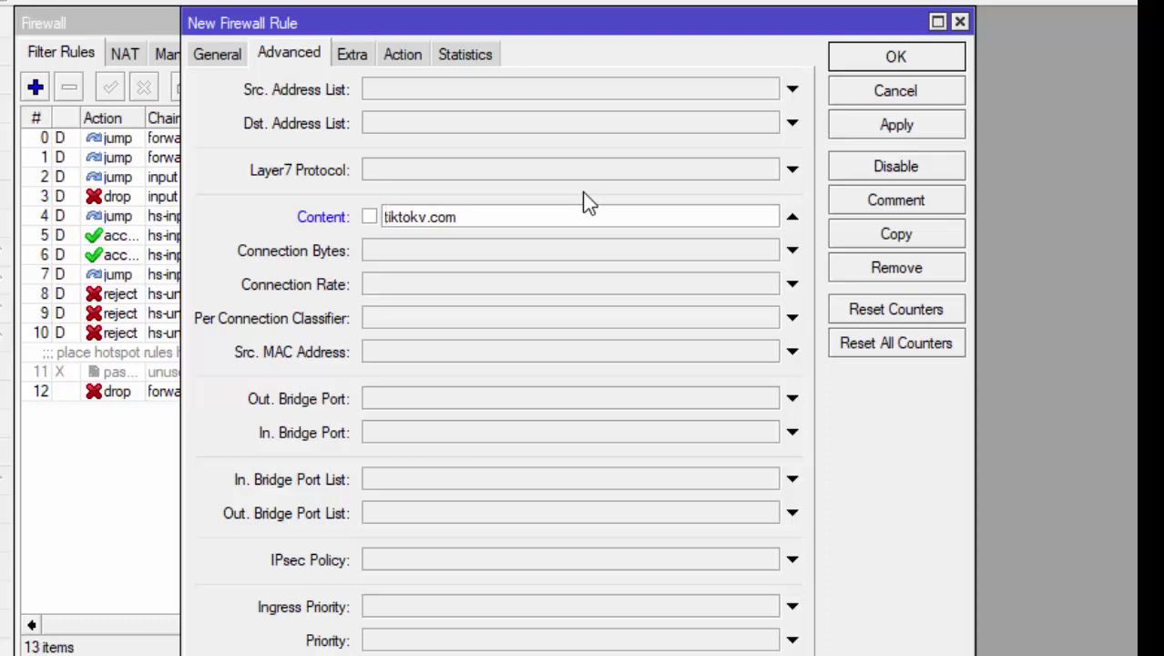
pyautogui.write('*')
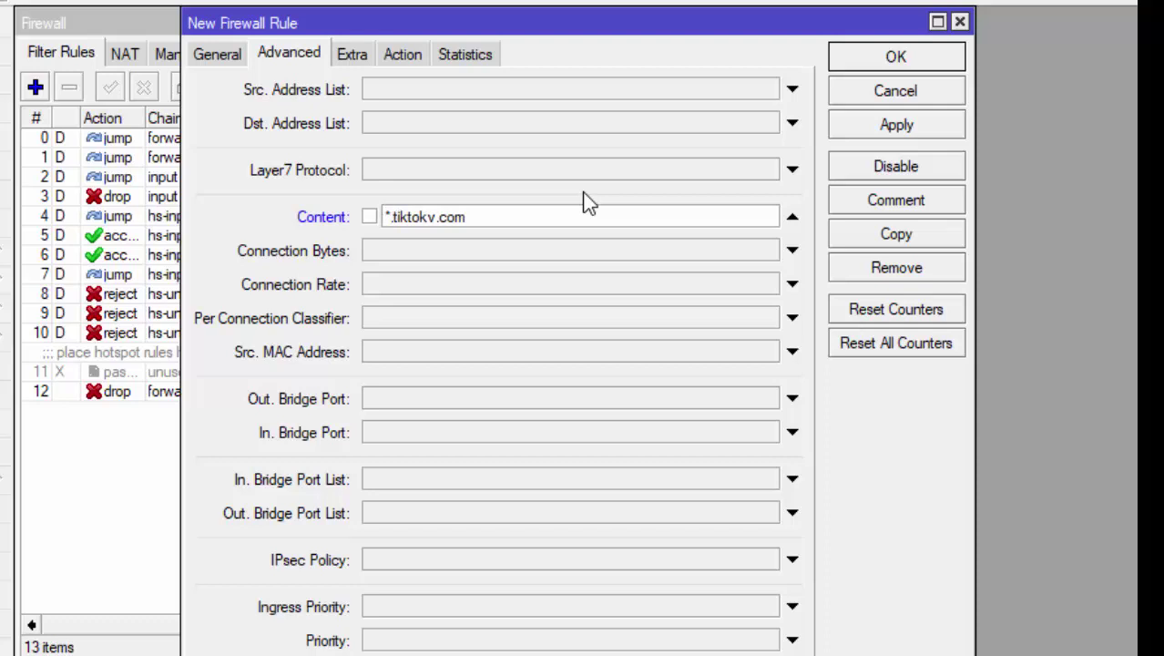
# - Set the *.tiktokv.com rule's action to drop and save the rule
pyautogui.click(412, 58)
pyautogui.click(406, 92)
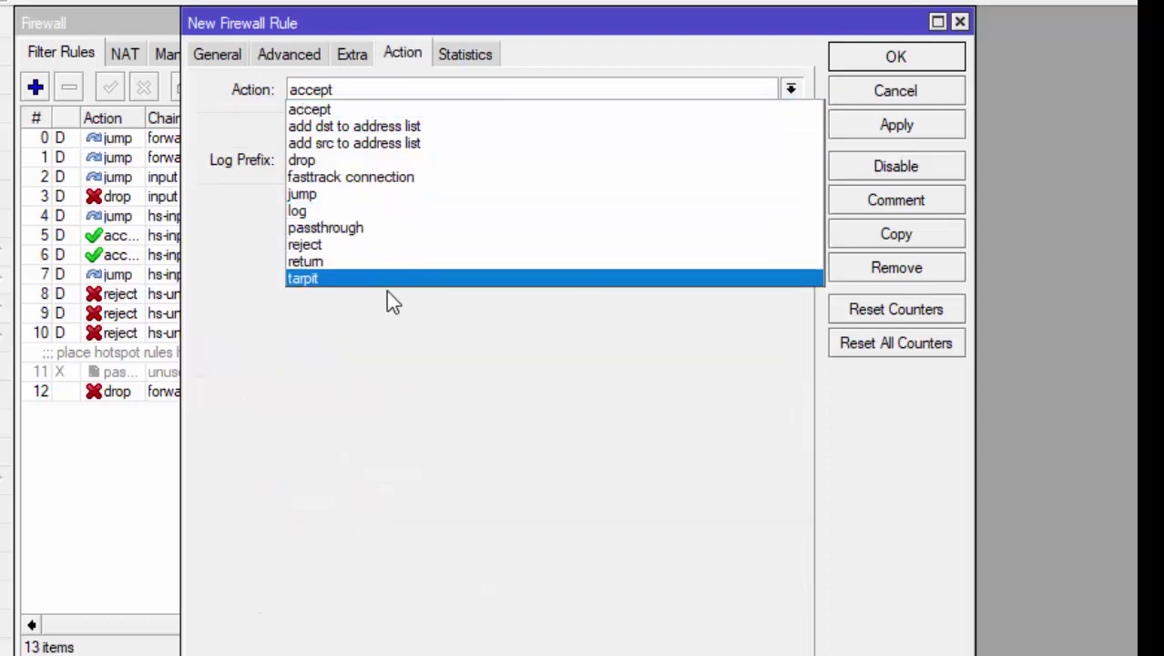
pyautogui.click(424, 160)
pyautogui.click(924, 53)
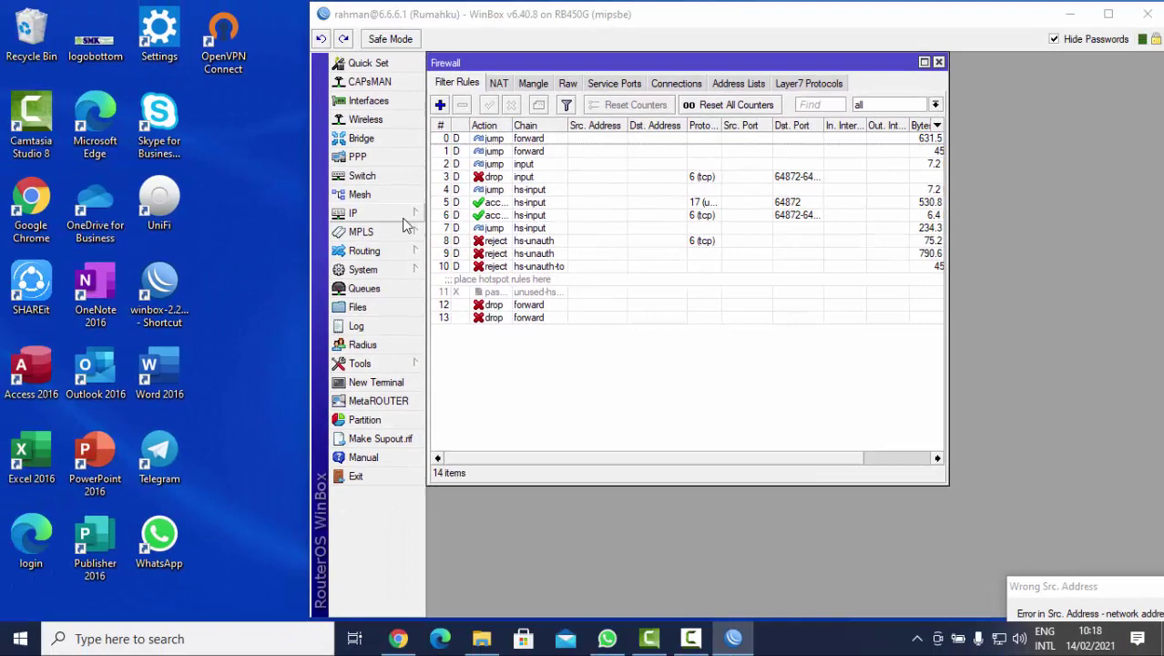
# - Search the router's DNS cache for music, and close the cache and the DNS settings without changes
pyautogui.click(403, 217)
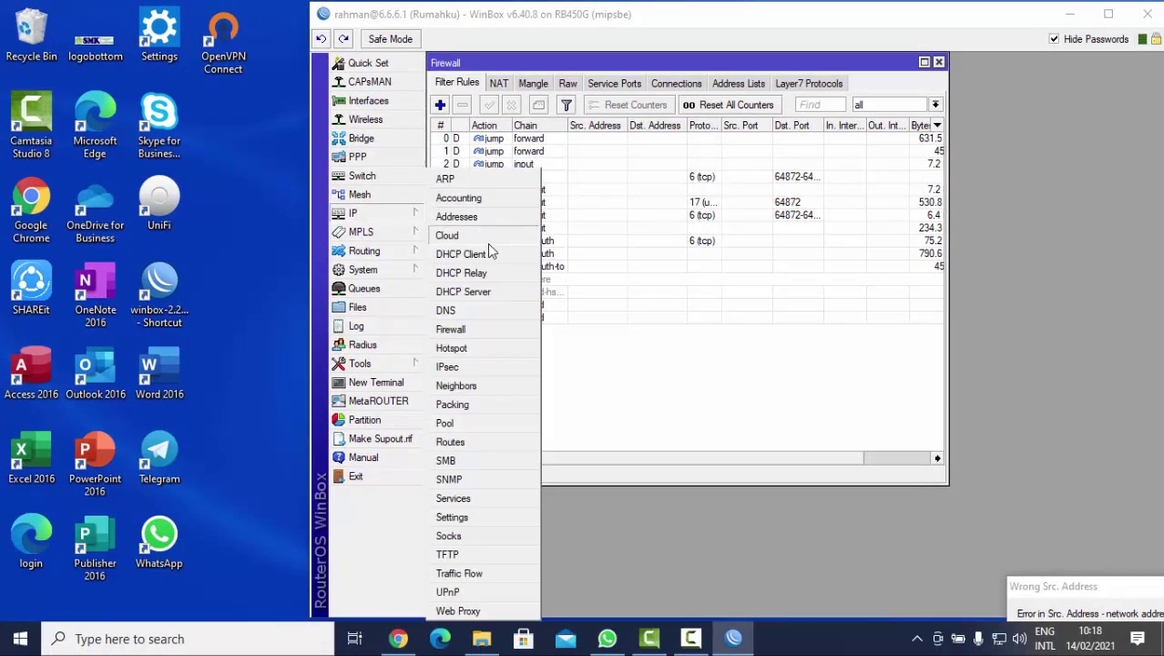
pyautogui.click(481, 310)
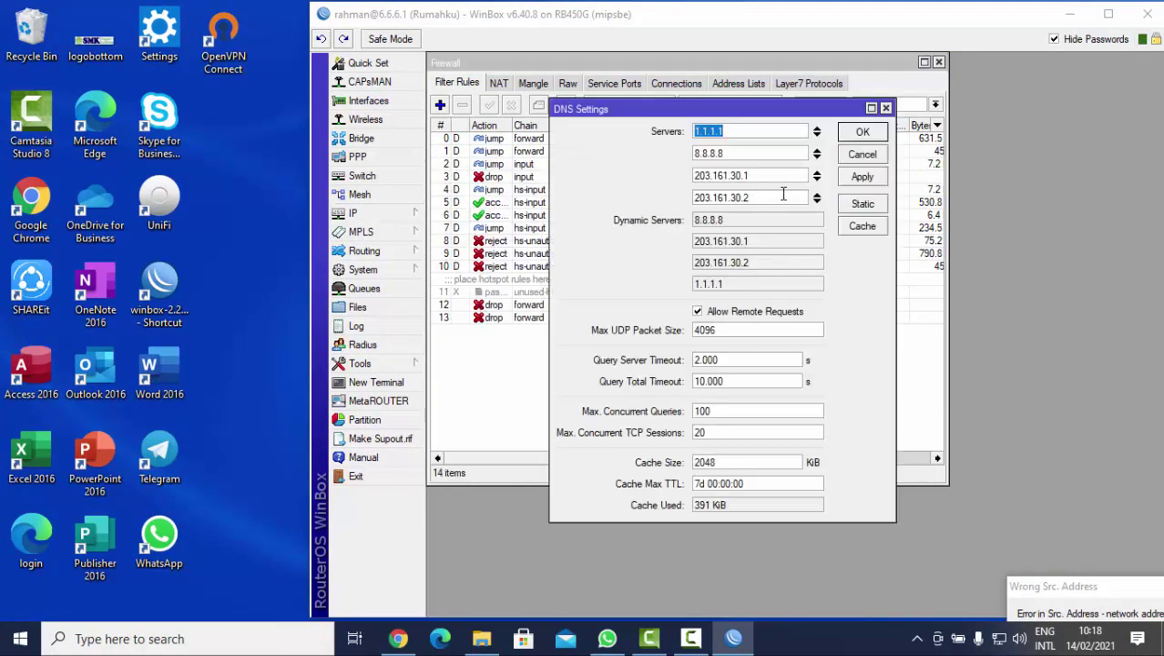
pyautogui.click(861, 226)
pyautogui.write('music')
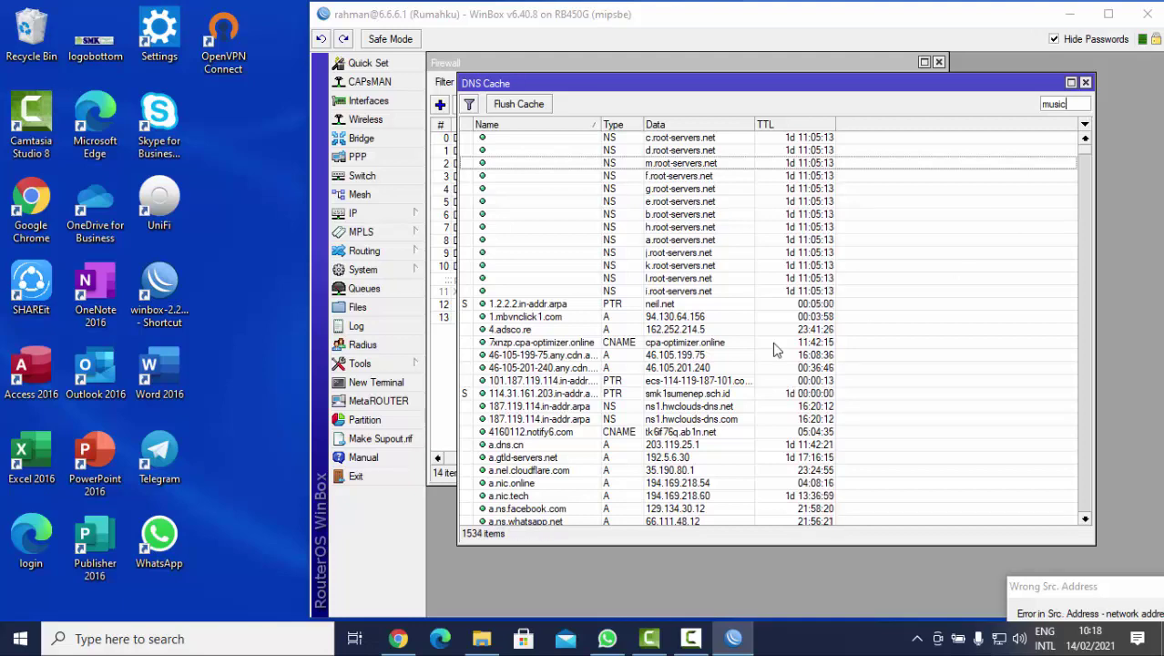
pyautogui.click(1085, 83)
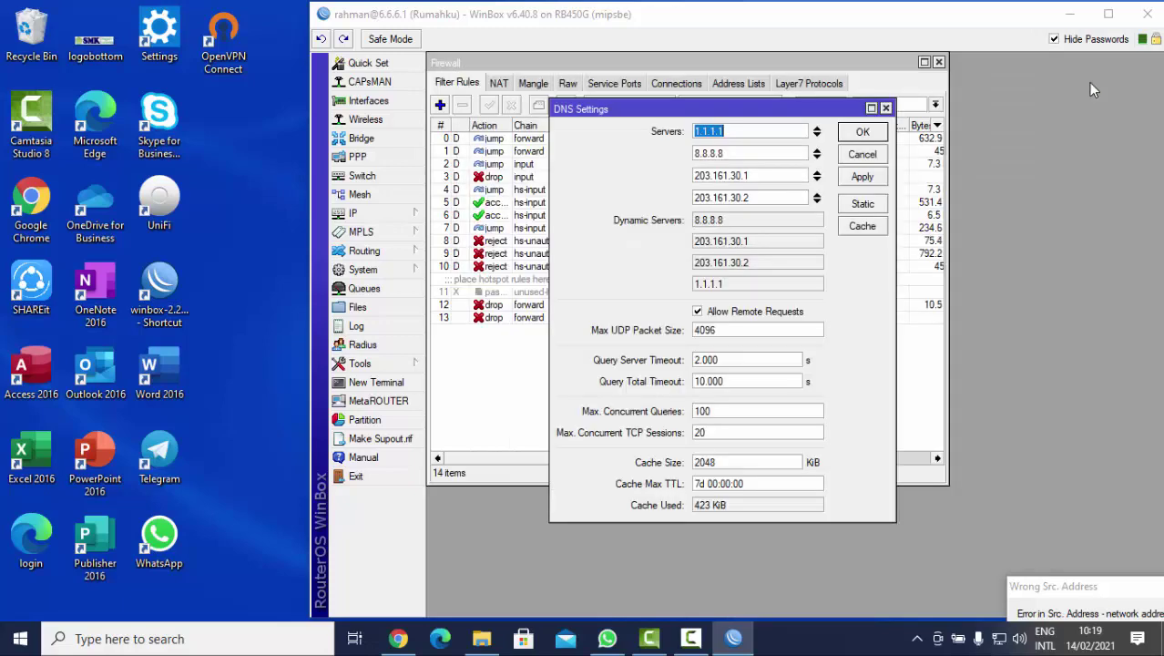
pyautogui.click(861, 155)
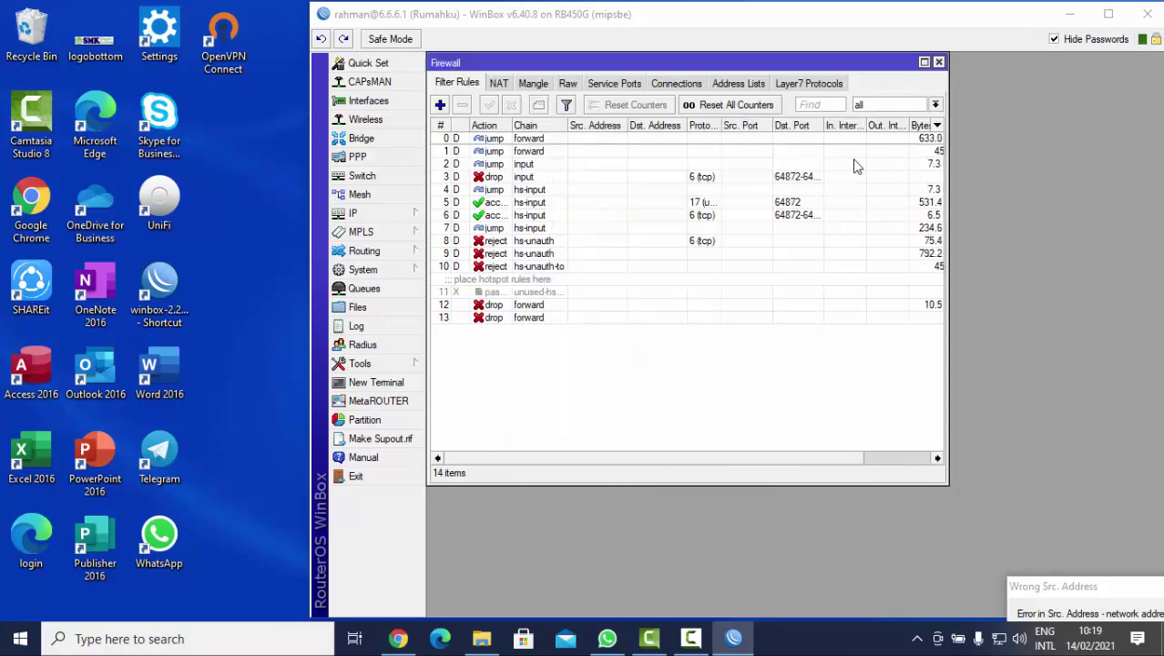
# - Review the chain, content and action of the *.tiktokv.com filter rule, close it unchanged, and compare the two forward drop rules
pyautogui.doubleClick(538, 318)
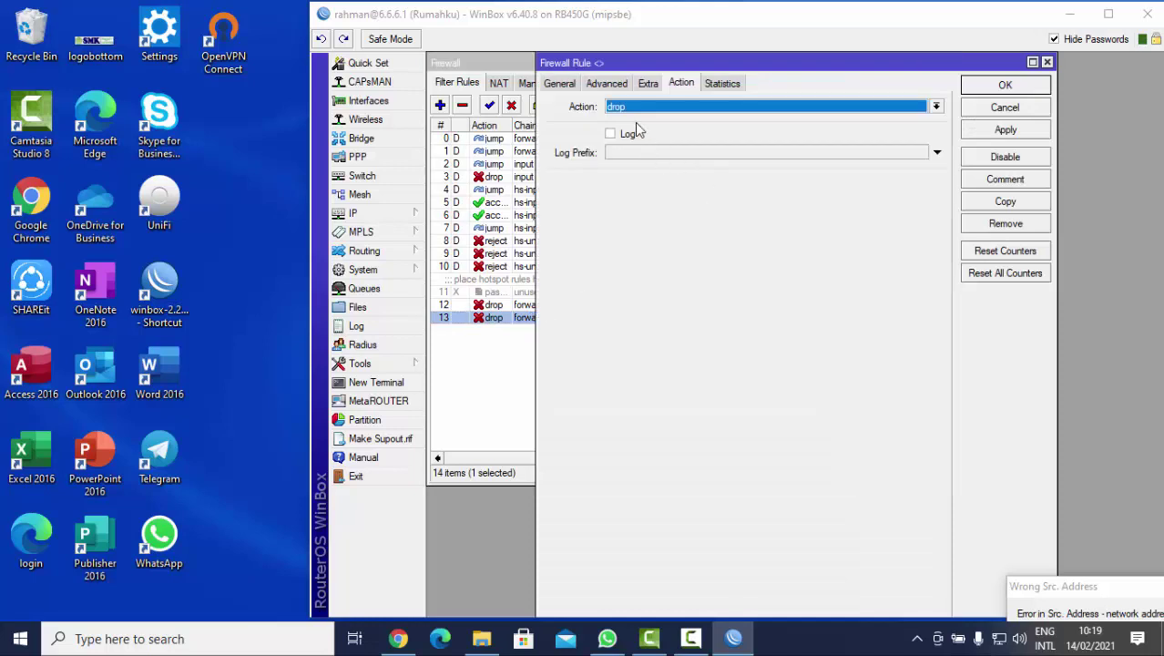
pyautogui.click(565, 83)
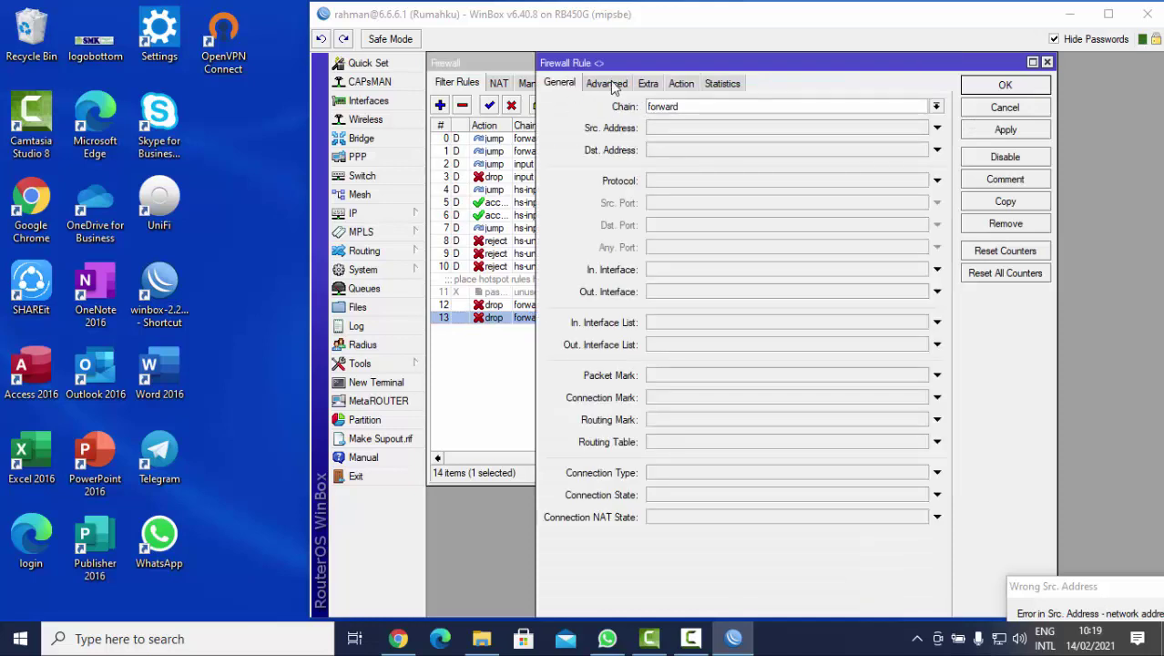
pyautogui.click(612, 83)
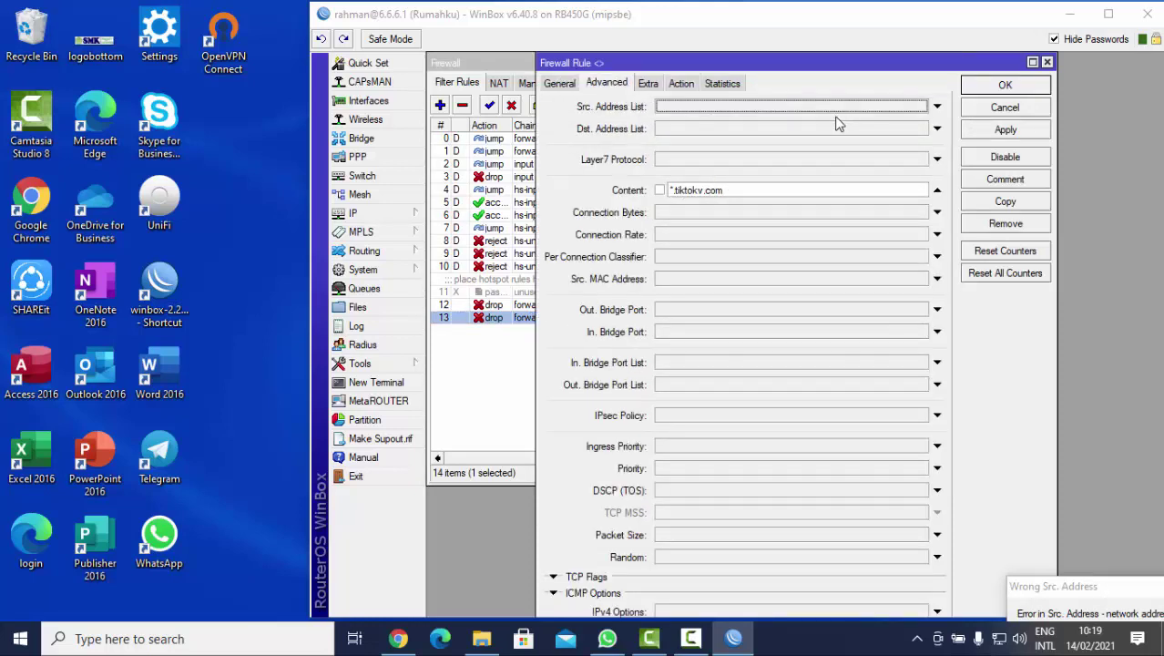
pyautogui.click(685, 84)
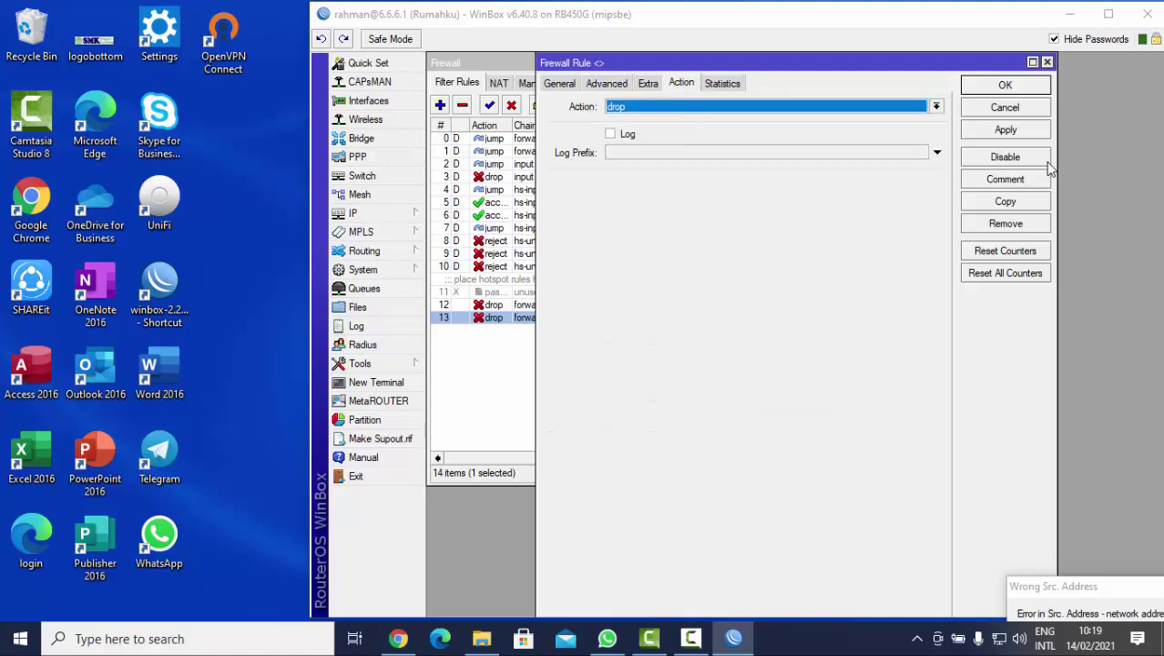
pyautogui.click(561, 84)
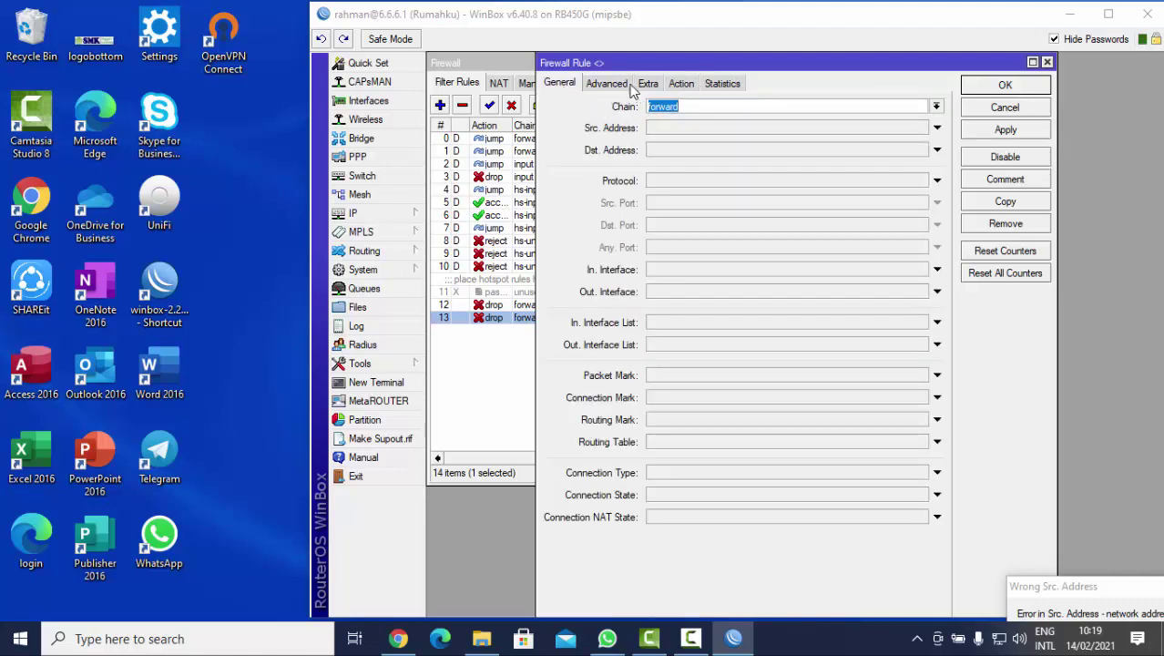
pyautogui.click(606, 87)
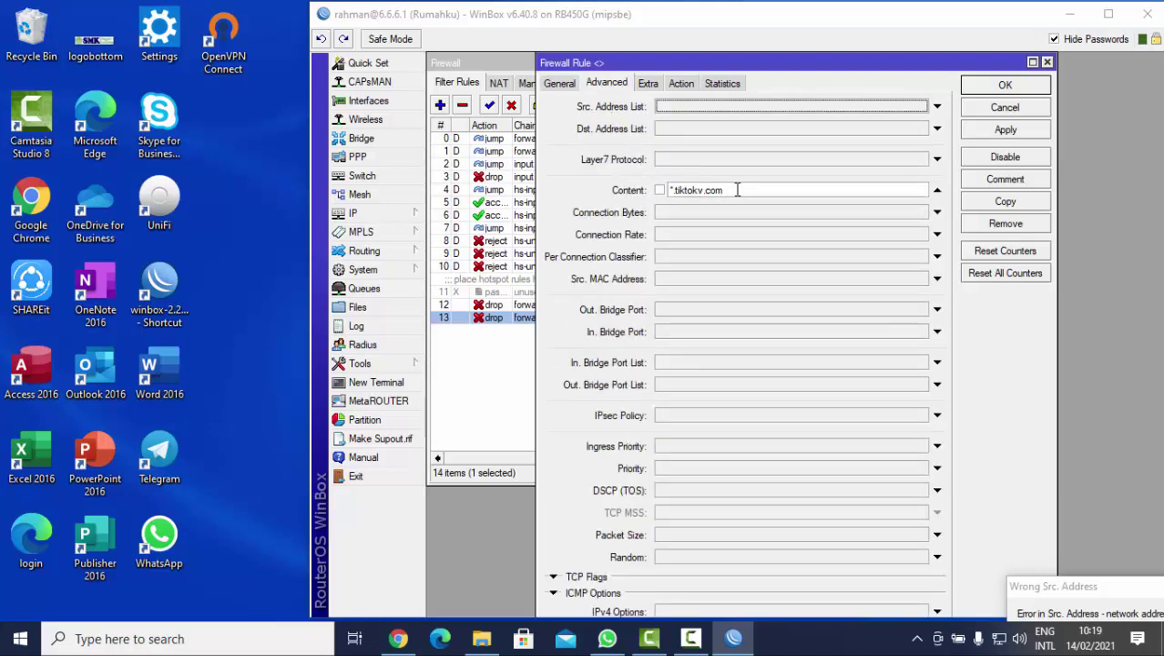
pyautogui.click(559, 84)
pyautogui.click(683, 85)
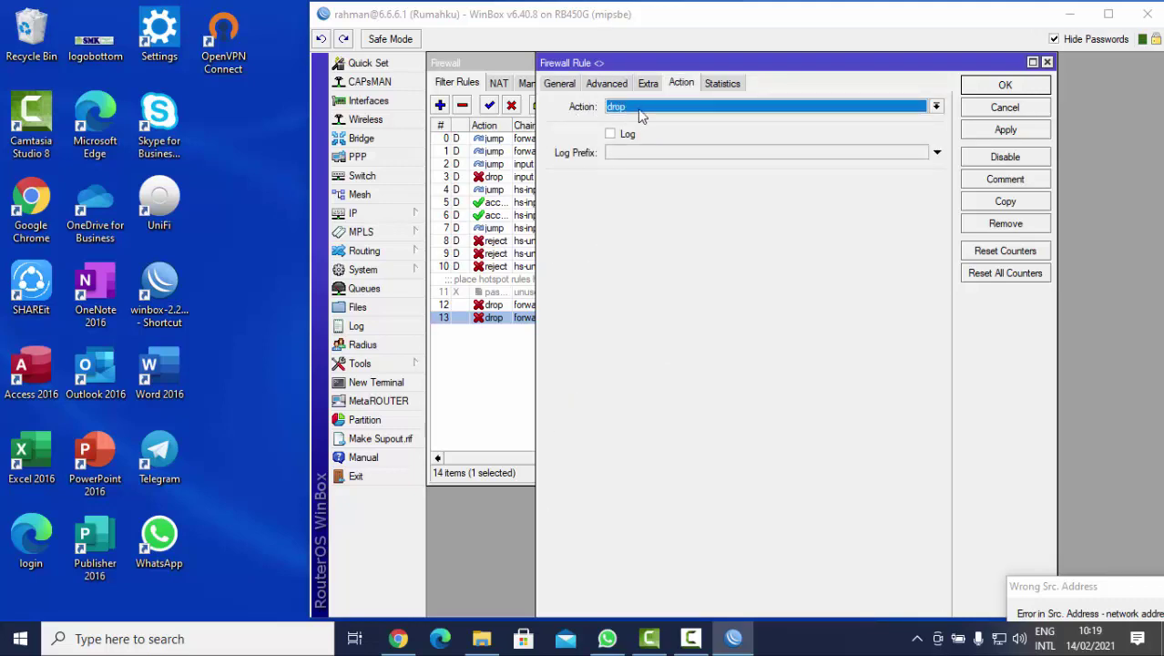
pyautogui.click(1006, 108)
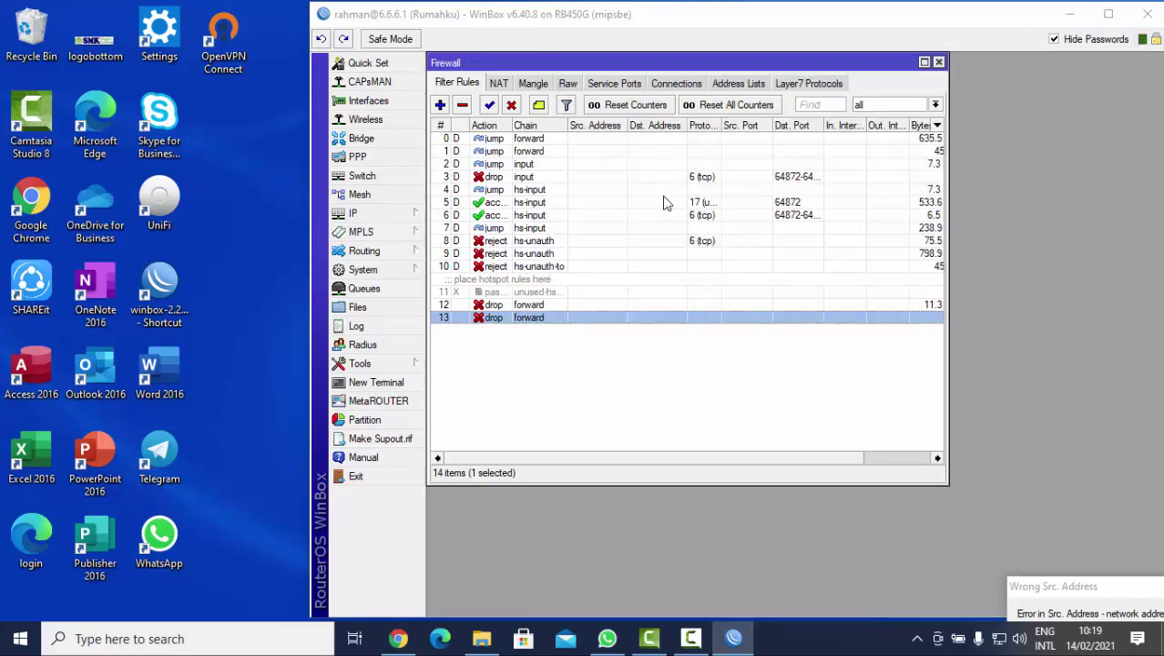
pyautogui.click(536, 307)
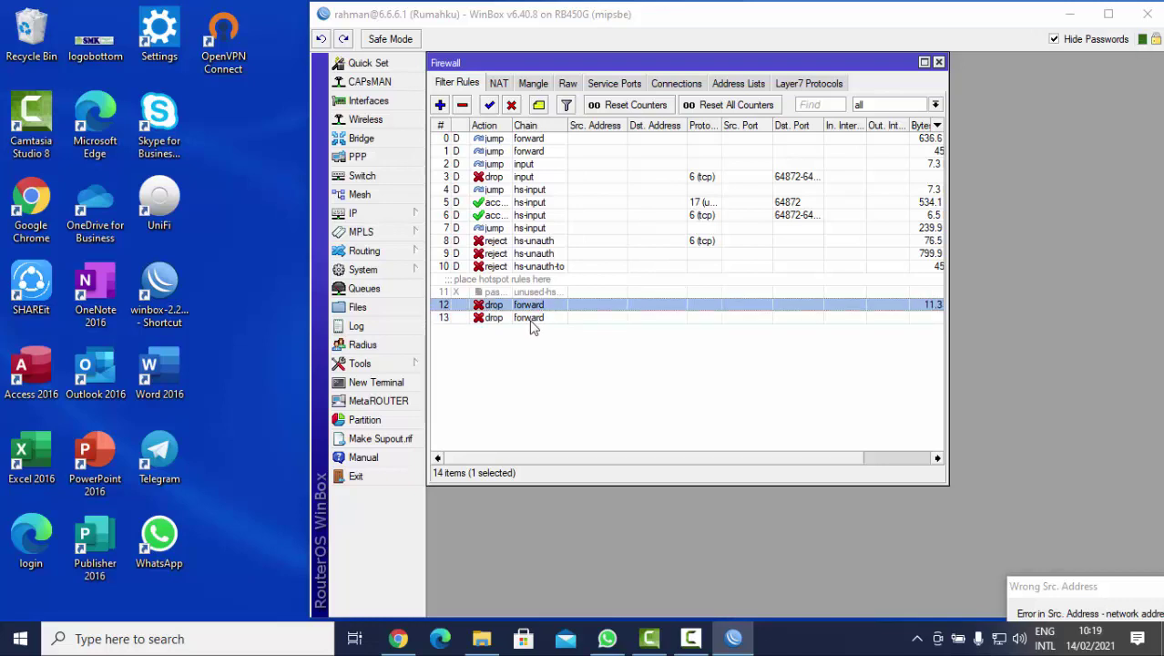
pyautogui.click(535, 319)
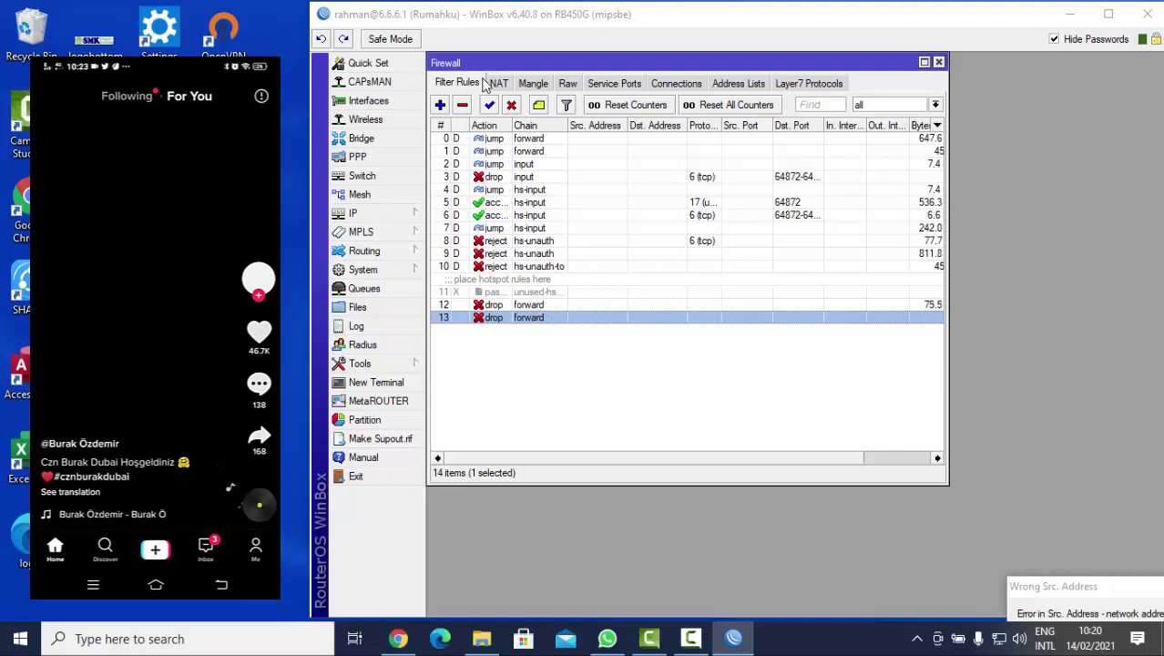
# - Search the router's DNS cache for tiktok and look through the matching entries
pyautogui.click(397, 213)
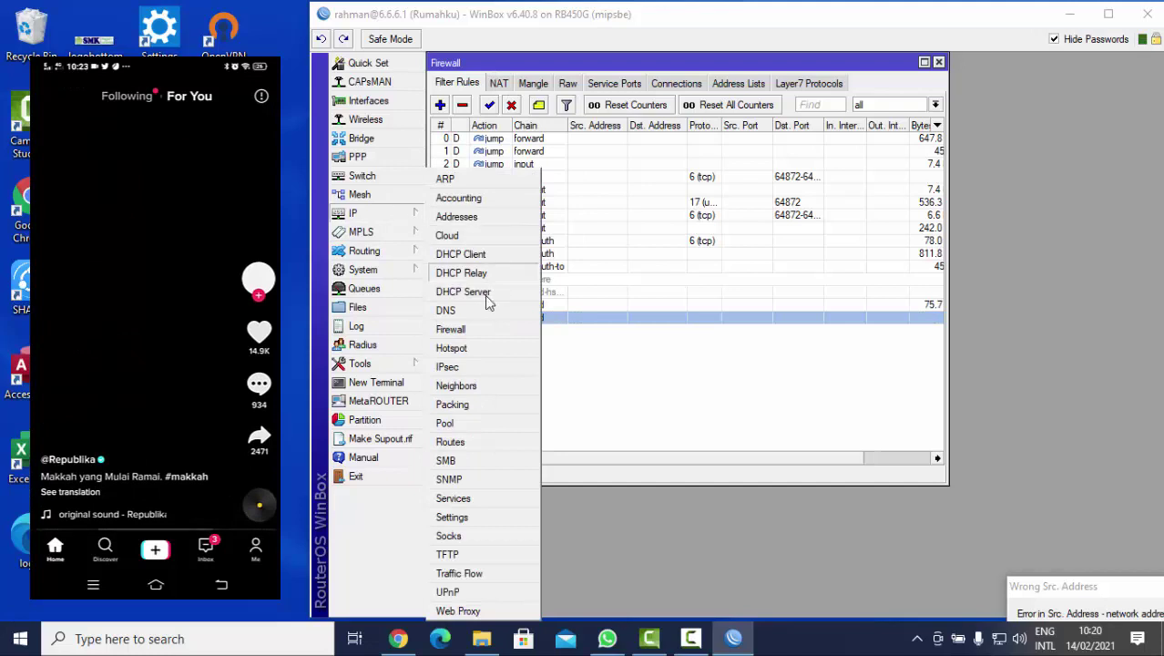
pyautogui.click(729, 303)
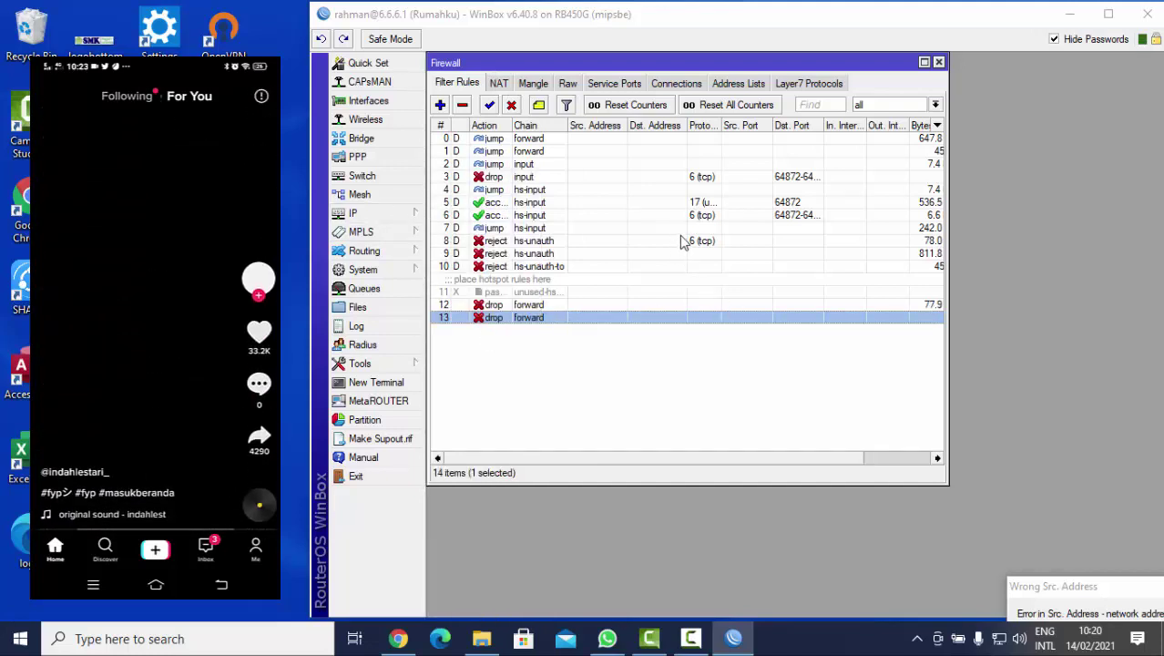
pyautogui.click(397, 215)
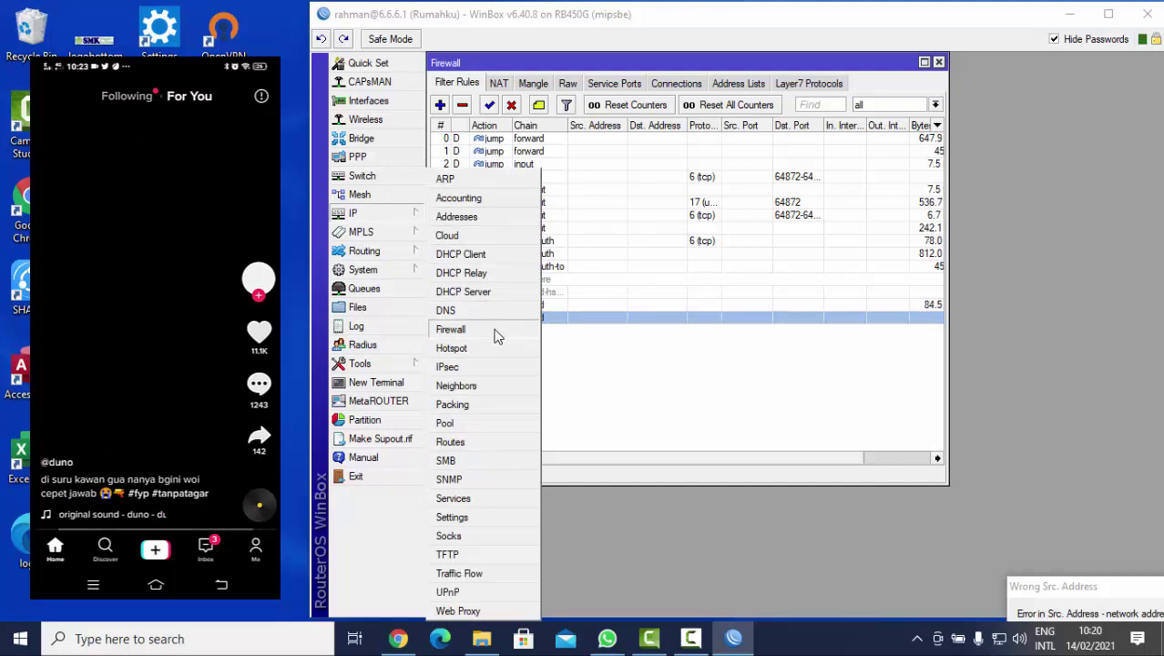
pyautogui.click(476, 310)
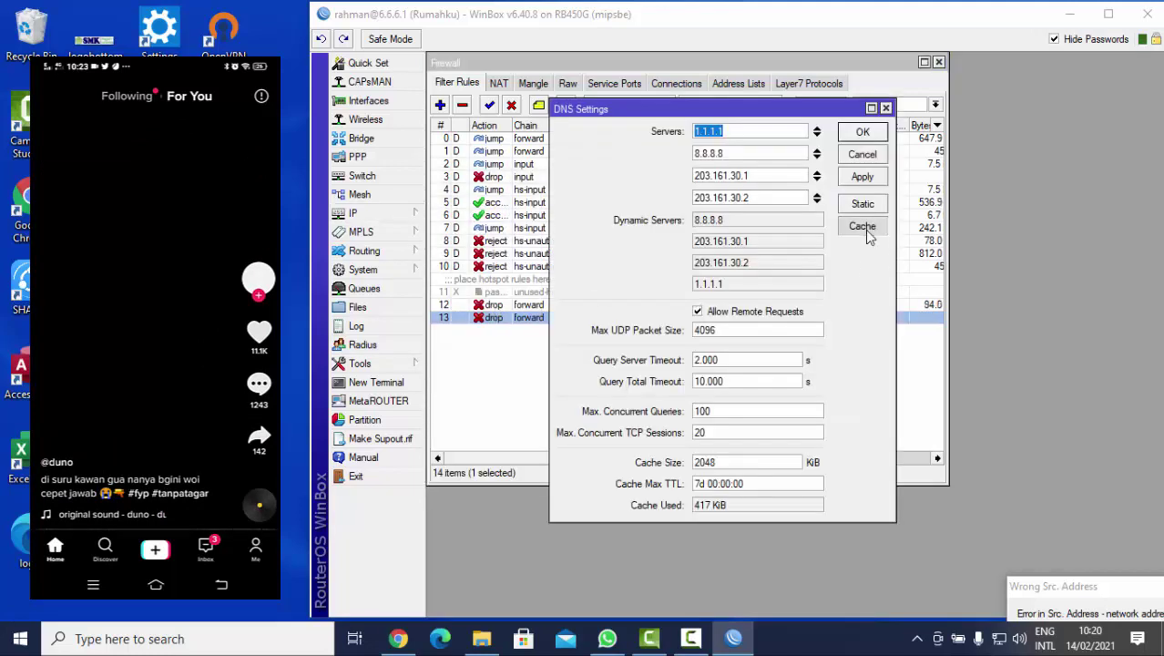
pyautogui.click(863, 228)
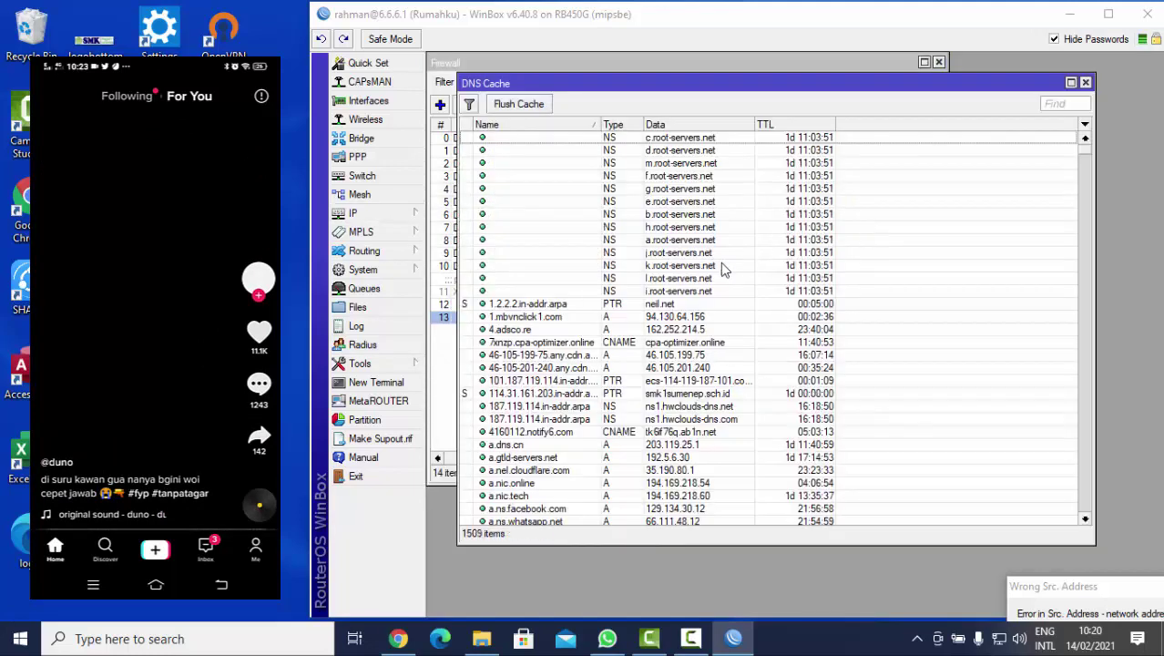
pyautogui.click(1066, 105)
pyautogui.write('tiktok')
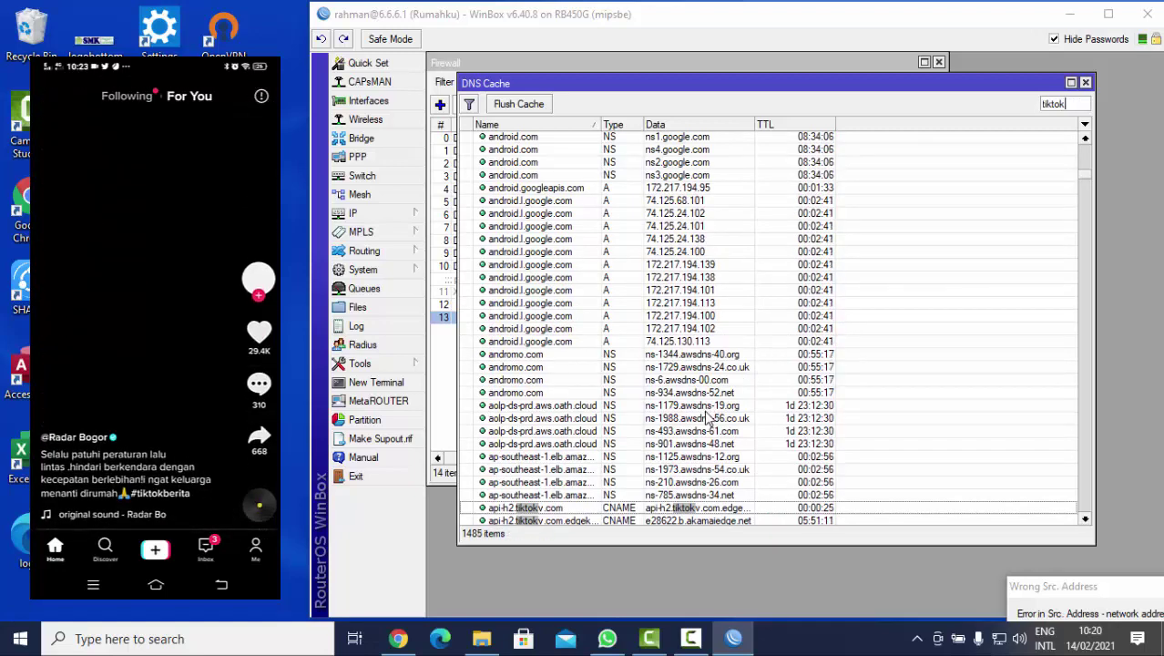
pyautogui.scroll(-2, 707, 417)
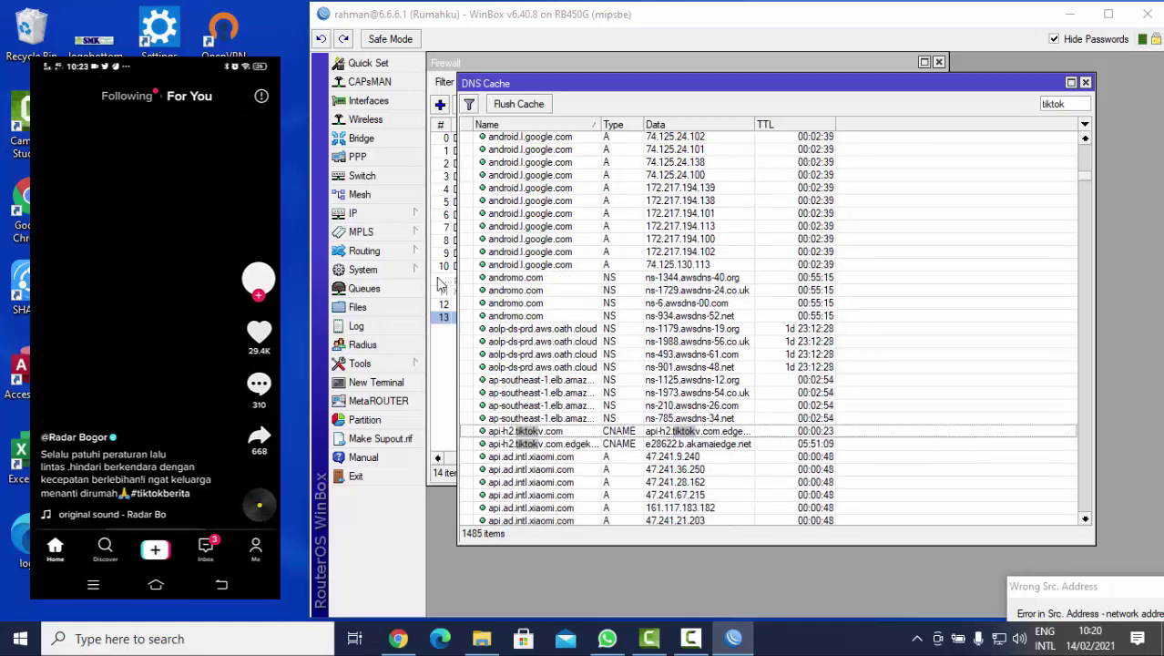
# - Run Torch on ether2 for source address 3.3.3.19 to watch the phone's traffic, and return to the firewall filter rules
pyautogui.click(360, 212)
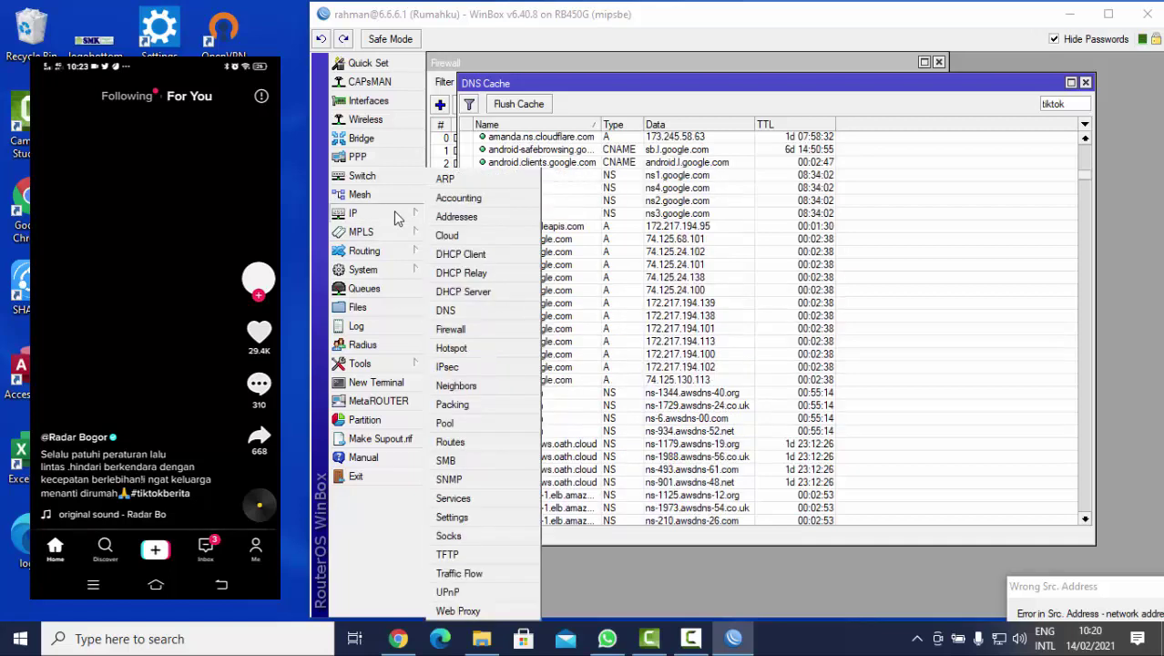
pyautogui.click(395, 290)
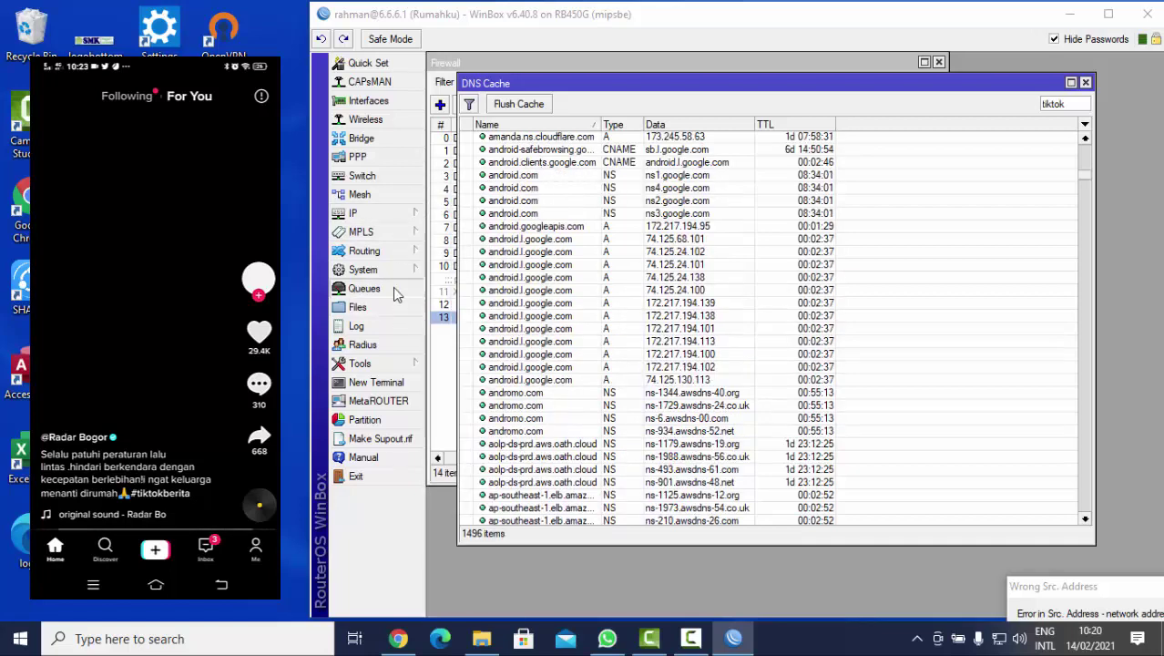
pyautogui.click(408, 362)
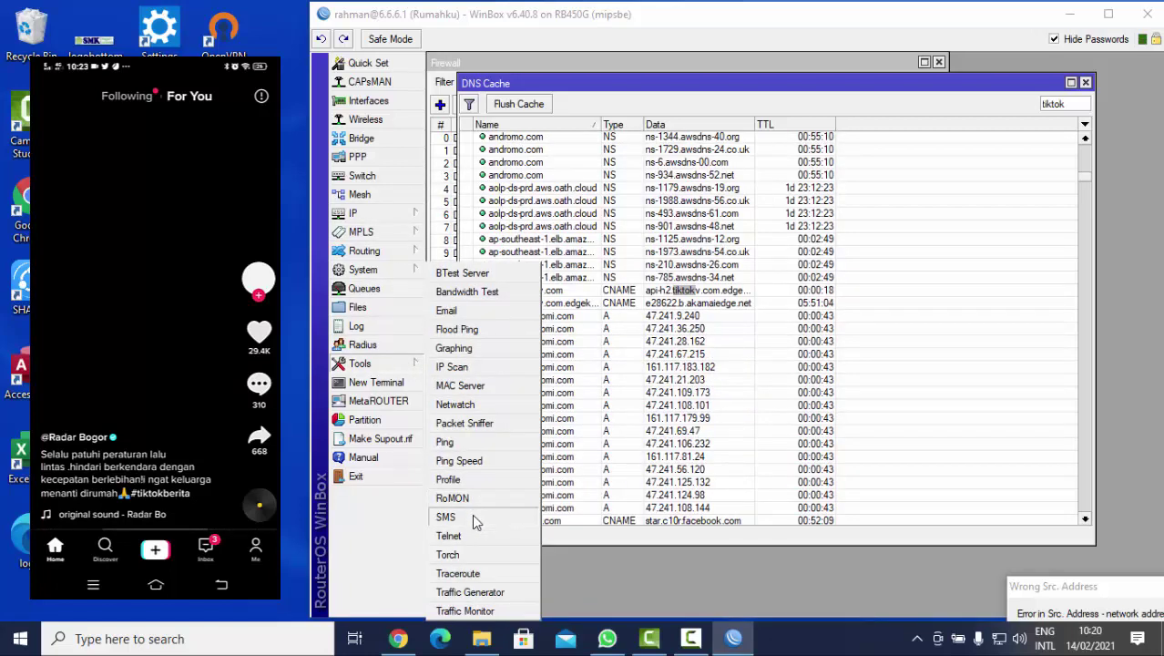
pyautogui.click(481, 556)
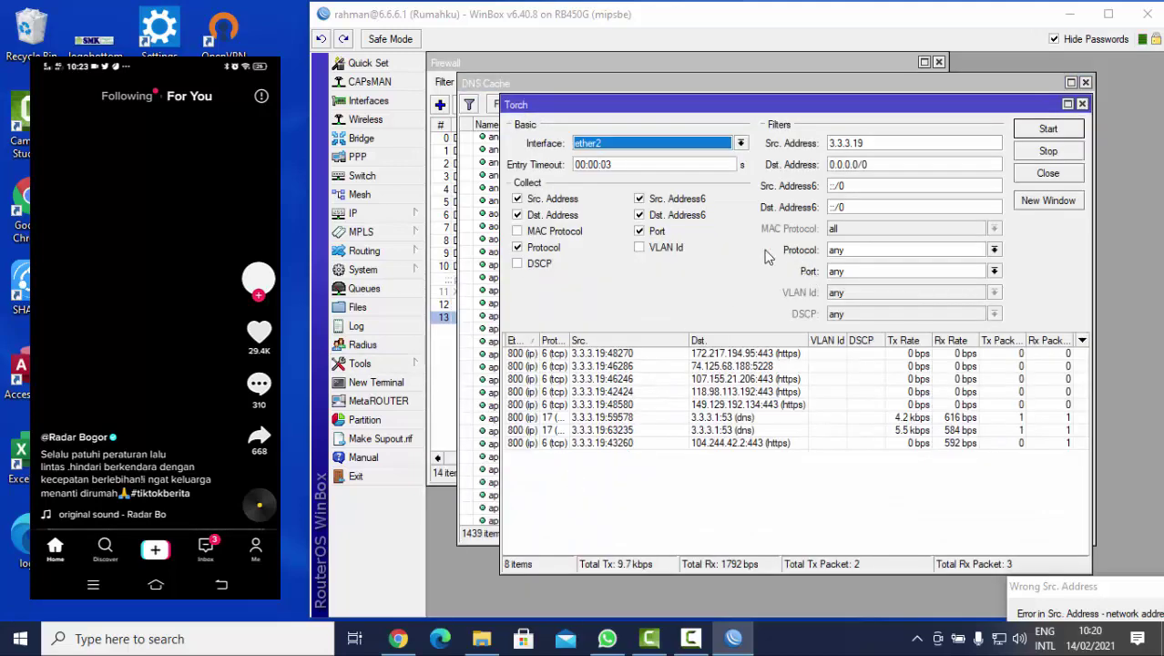
pyautogui.click(1046, 130)
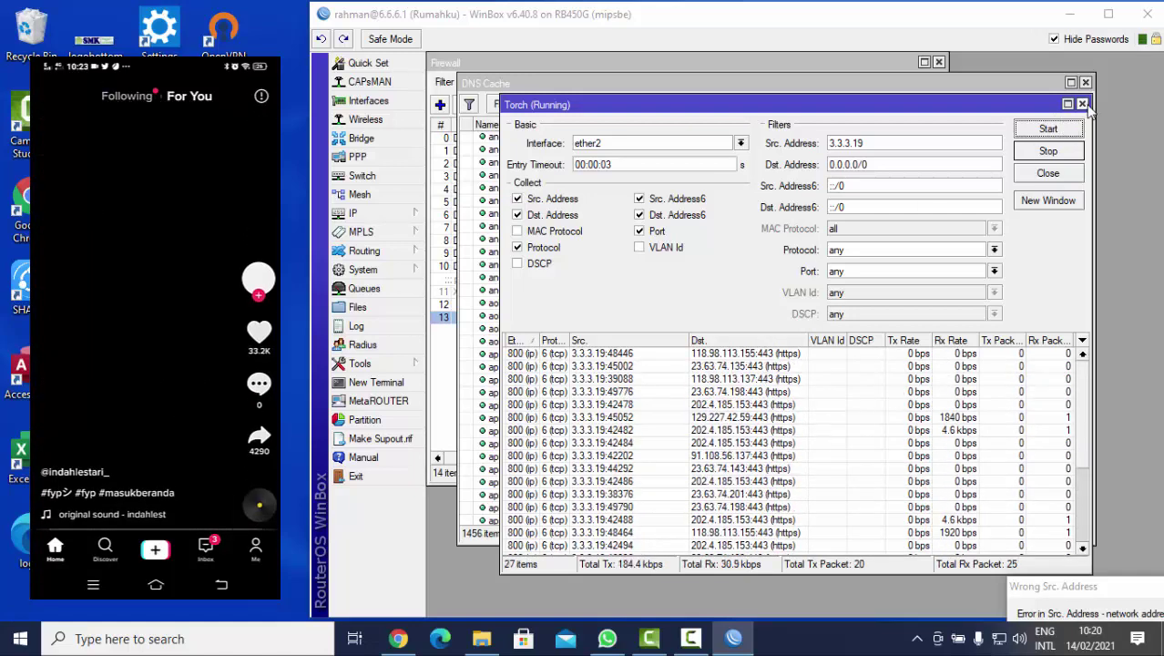
pyautogui.click(1082, 104)
pyautogui.click(1085, 82)
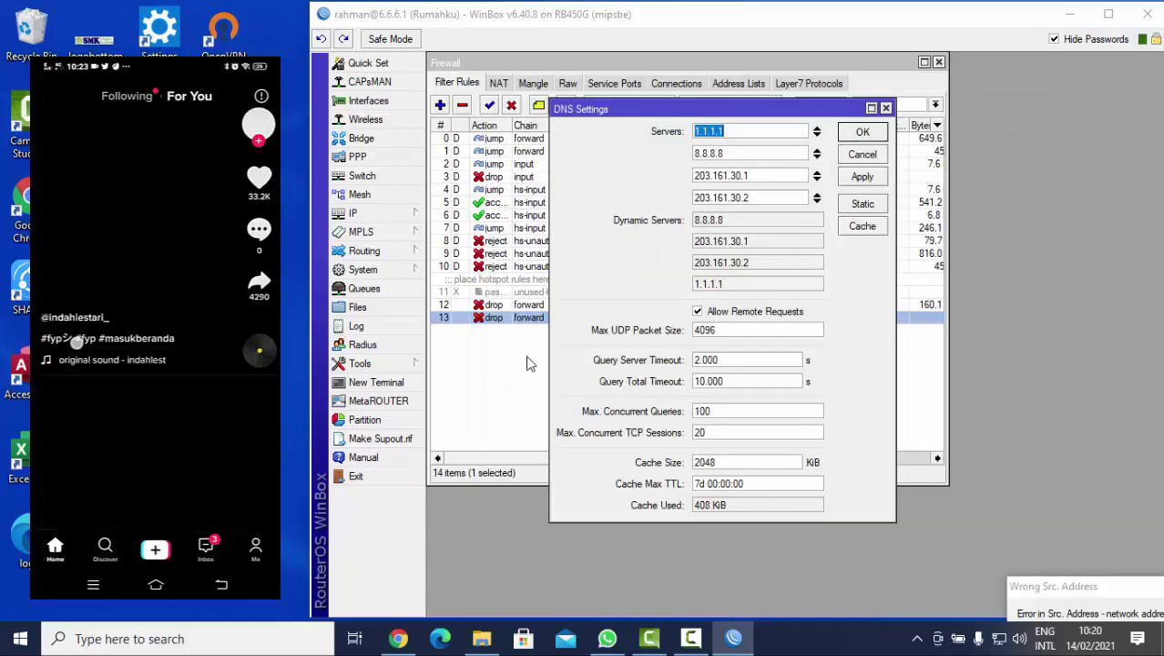
pyautogui.click(527, 364)
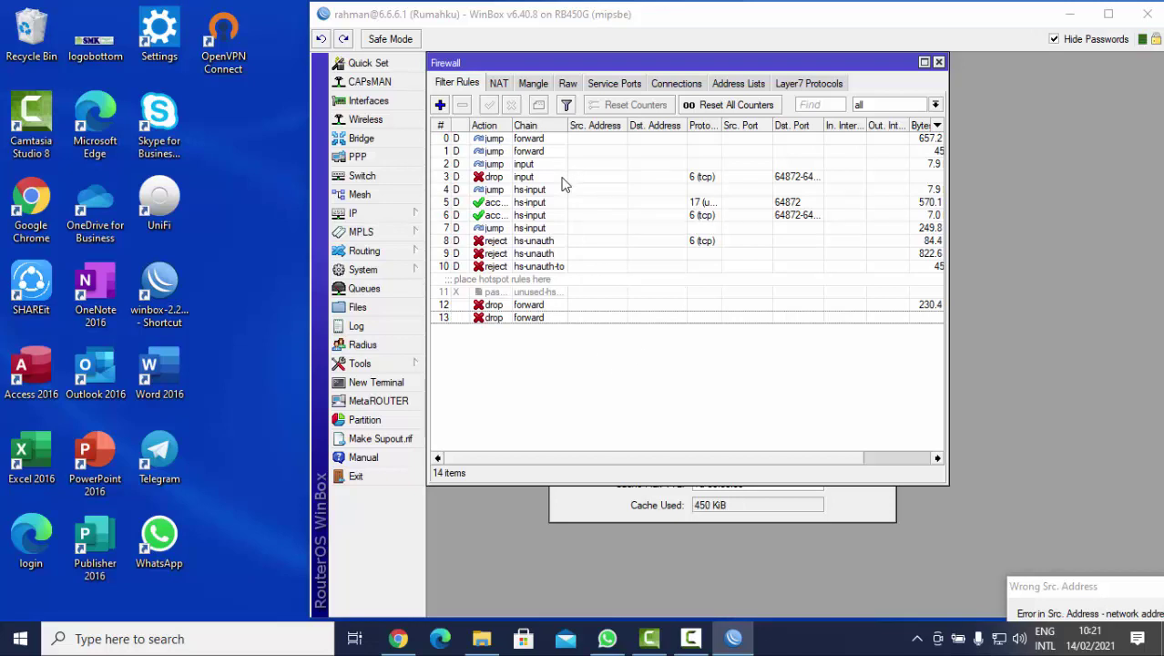
# - Check the content matched by each of the two forward drop rules, 12 and 13, and close rule 13
pyautogui.doubleClick(551, 306)
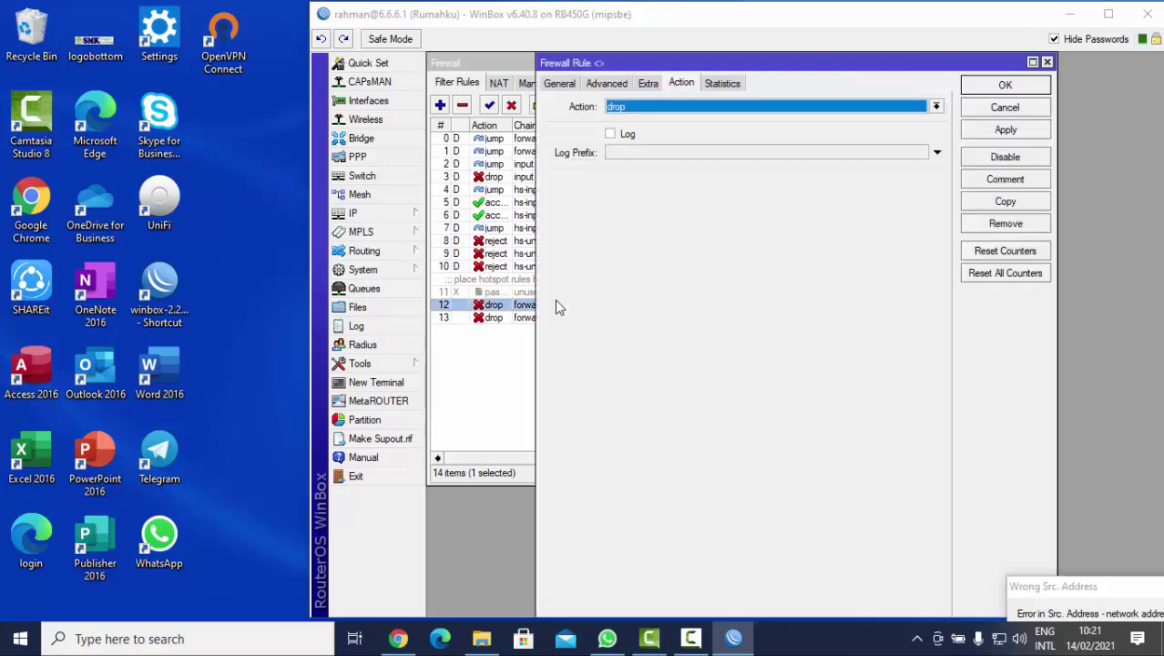
pyautogui.click(603, 84)
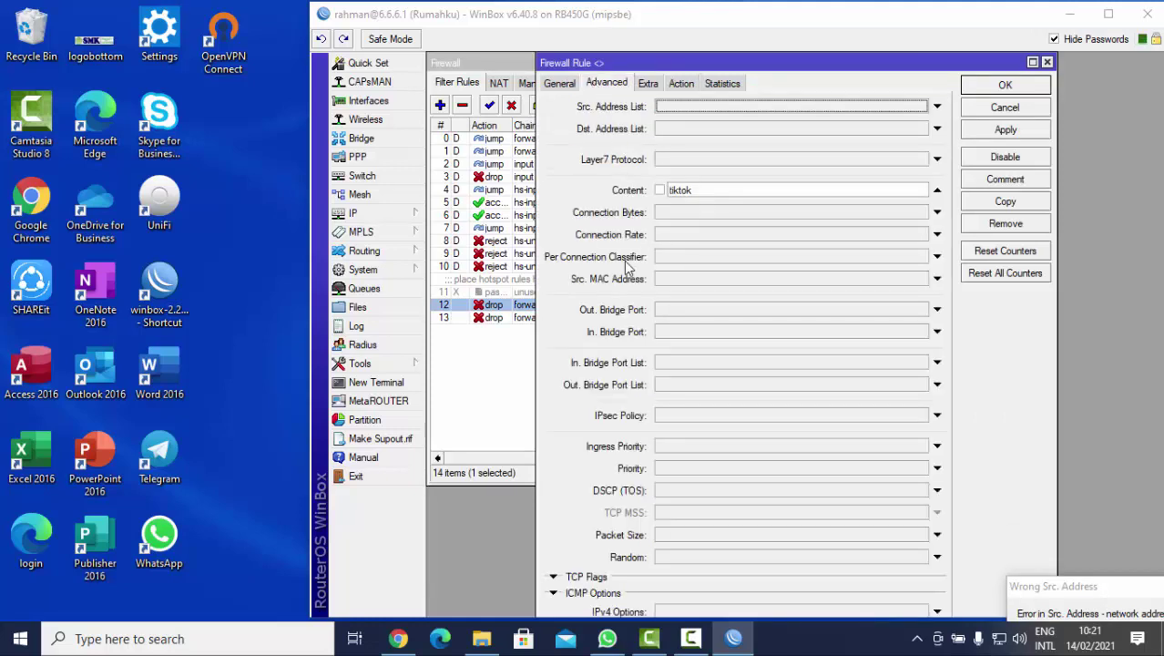
pyautogui.doubleClick(525, 318)
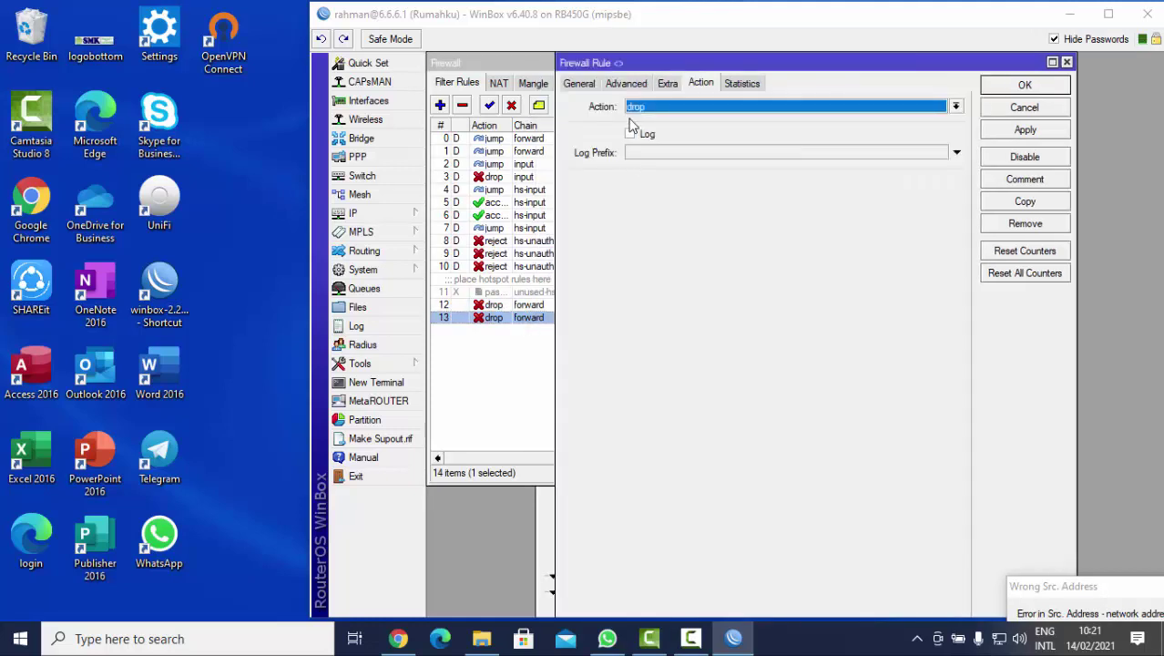
pyautogui.click(616, 86)
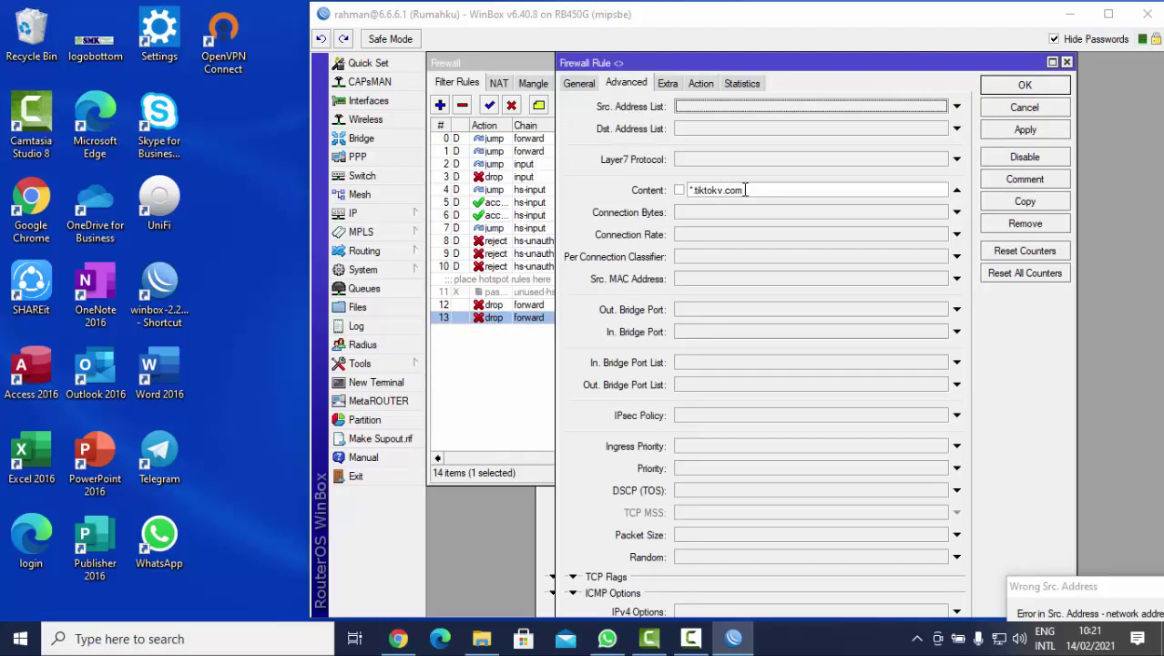
pyautogui.click(1025, 84)
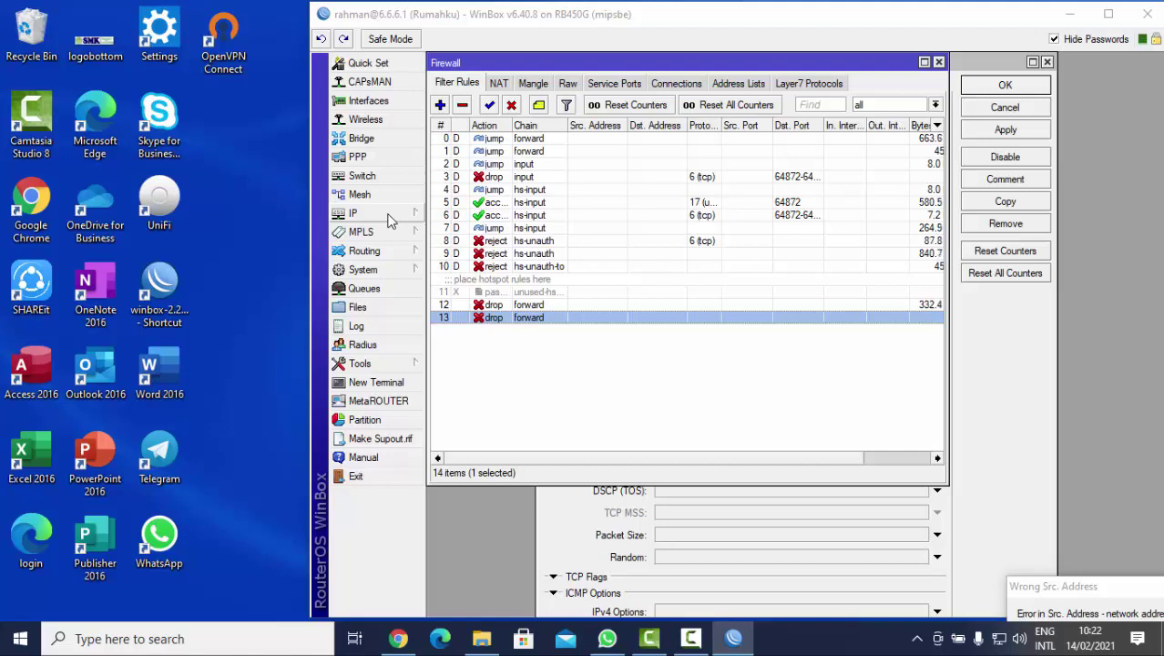
# - Reopen the *.tiktokv.com filter rule to check its chain, and close it without changes
pyautogui.doubleClick(508, 318)
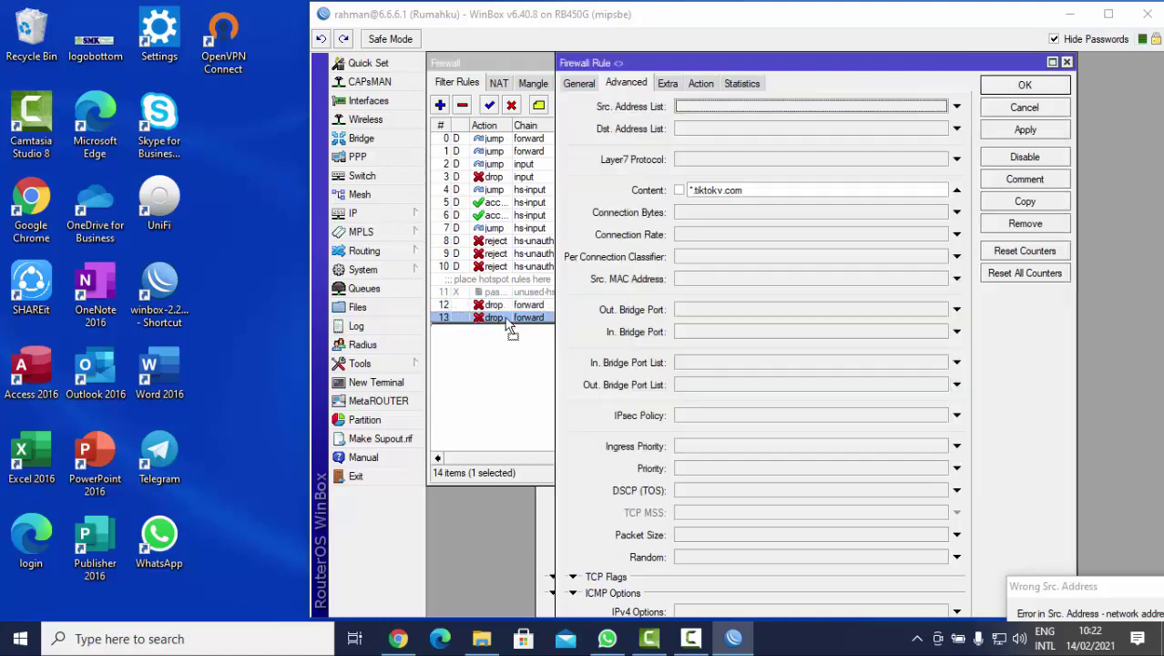
pyautogui.click(572, 83)
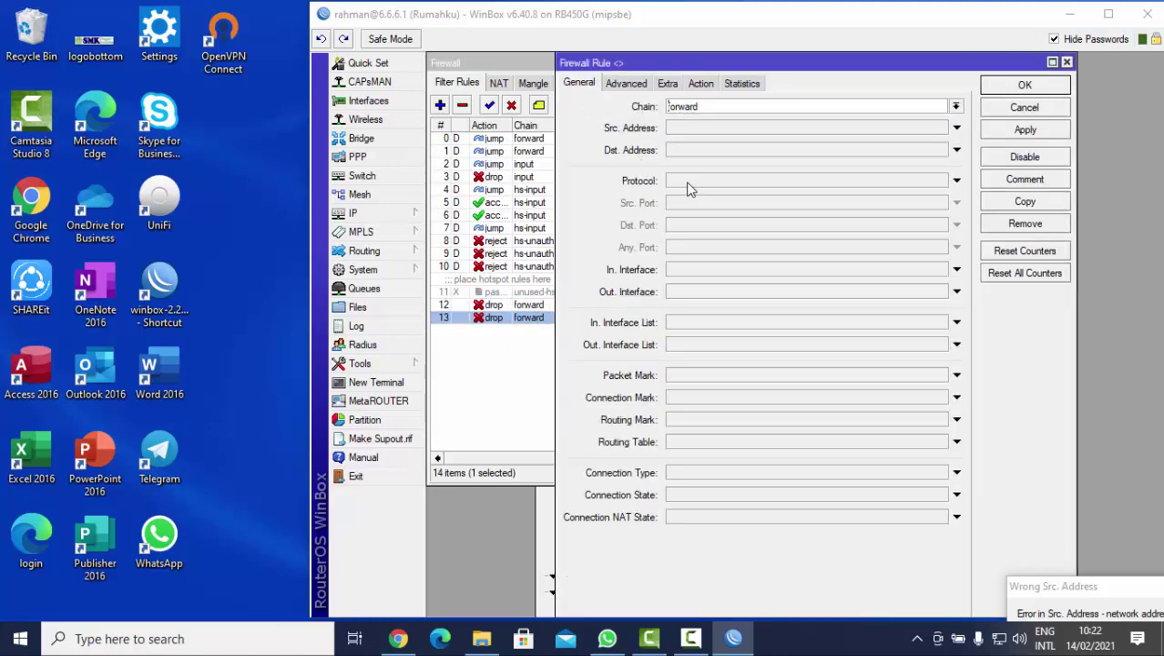
pyautogui.click(1022, 111)
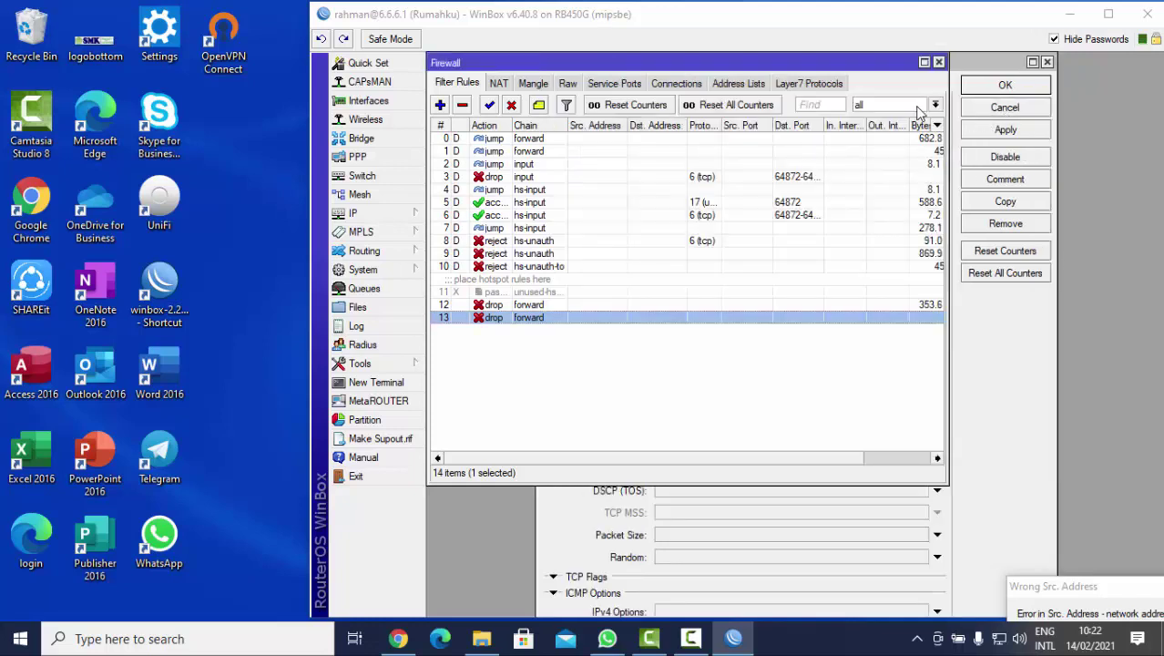